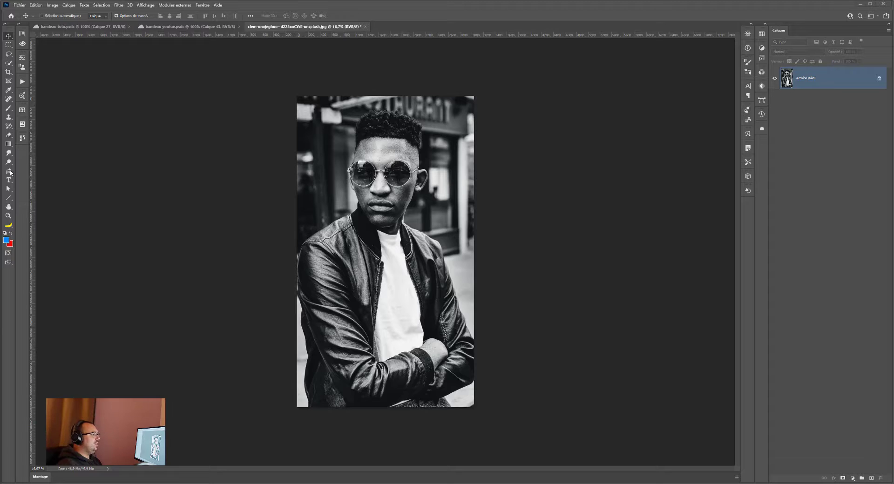
Step: With the Pen tool, start a path at the chin and trace up the jaw and around the ear
left_click(9, 171)
scroll(344, 195, "up", 2)
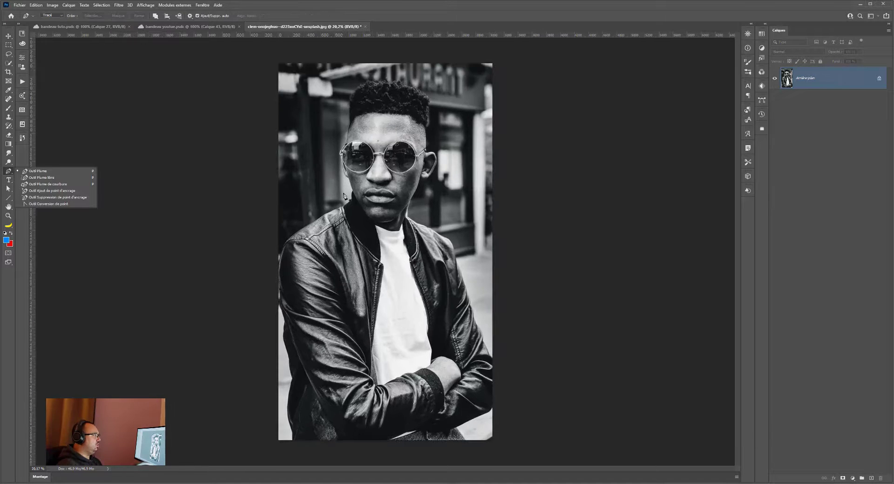
scroll(343, 196, "up", 3)
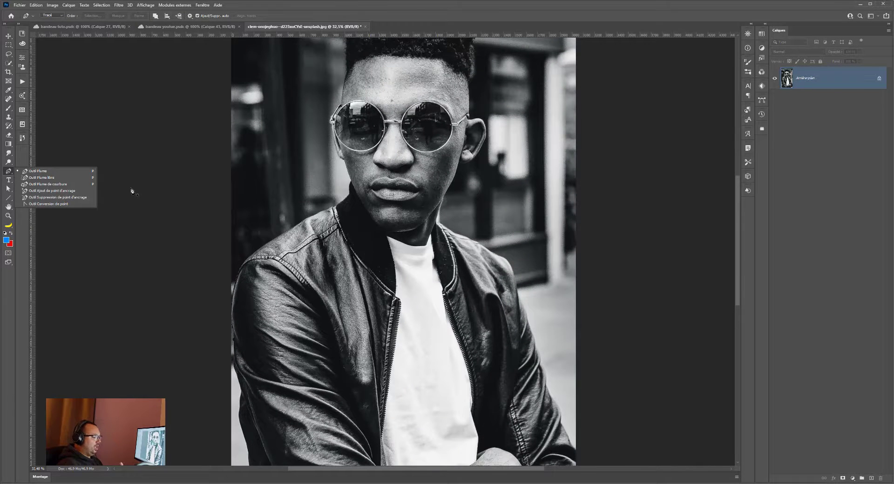
left_click(18, 171)
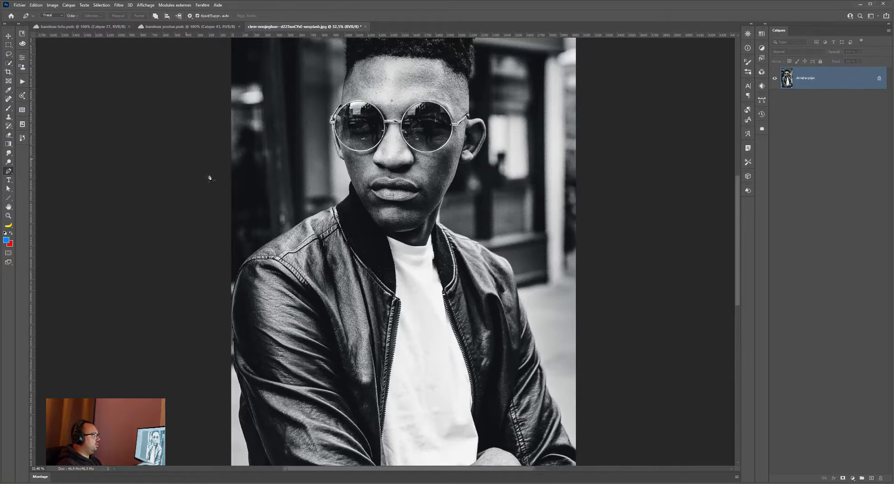
scroll(209, 177, "up", 3)
left_click_drag(321, 177, 222, 249)
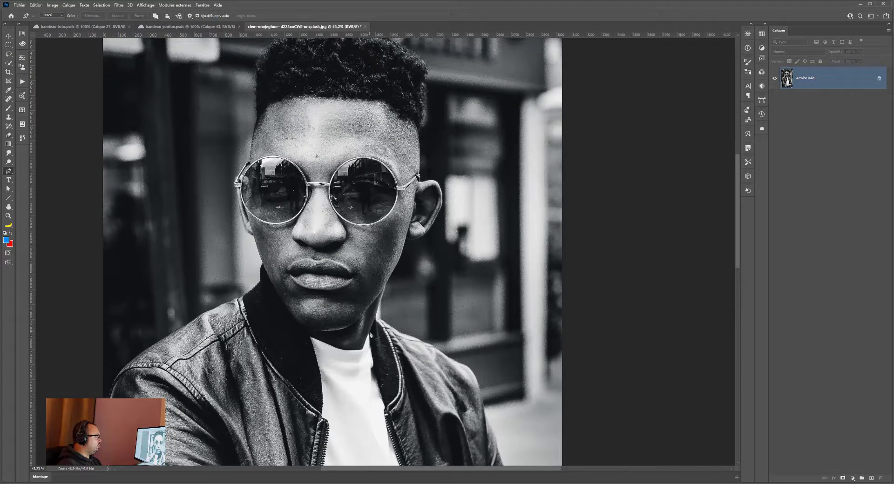
left_click(352, 325)
left_click_drag(400, 258, 432, 228)
left_click(406, 238)
left_click(439, 212)
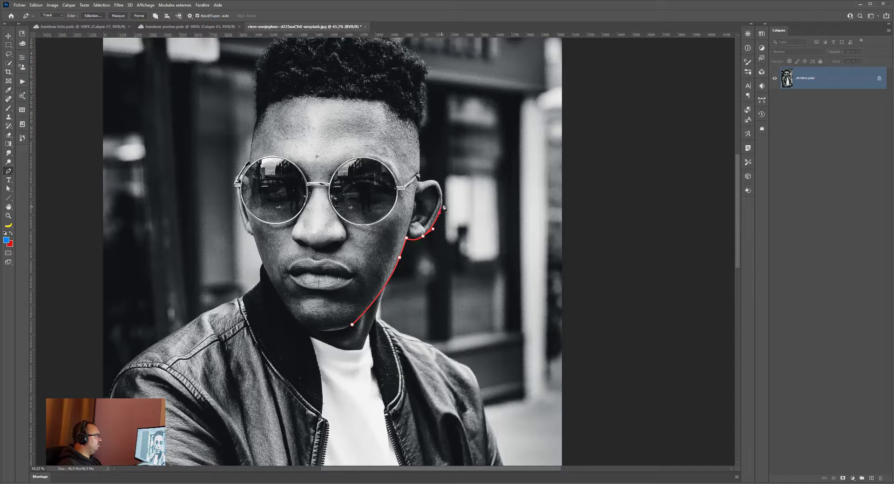
mouse_move(434, 181)
left_mouse_down()
mouse_move(420, 170)
mouse_move(425, 180)
left_mouse_up()
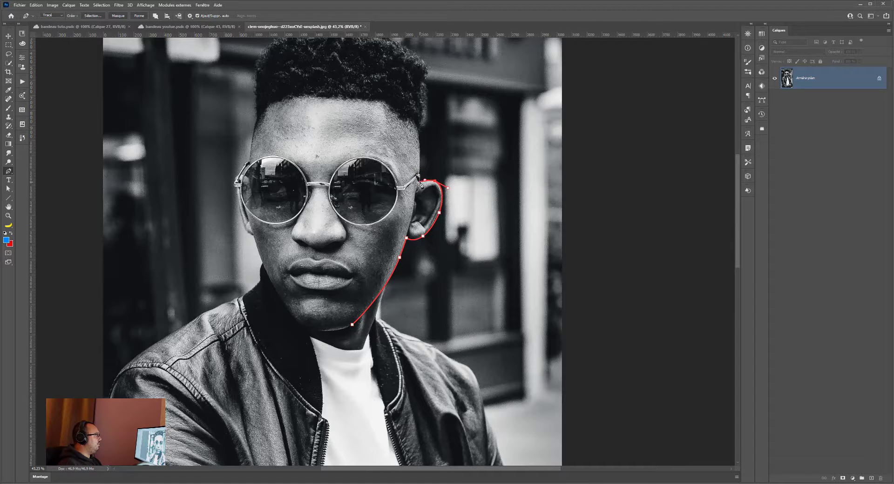
Step: Continue the path from the ear up the side of the head and over the top of the hair
left_click(420, 179)
left_click_drag(421, 134, 414, 123)
left_click_drag(425, 75, 429, 69)
left_click_drag(435, 100, 483, 182)
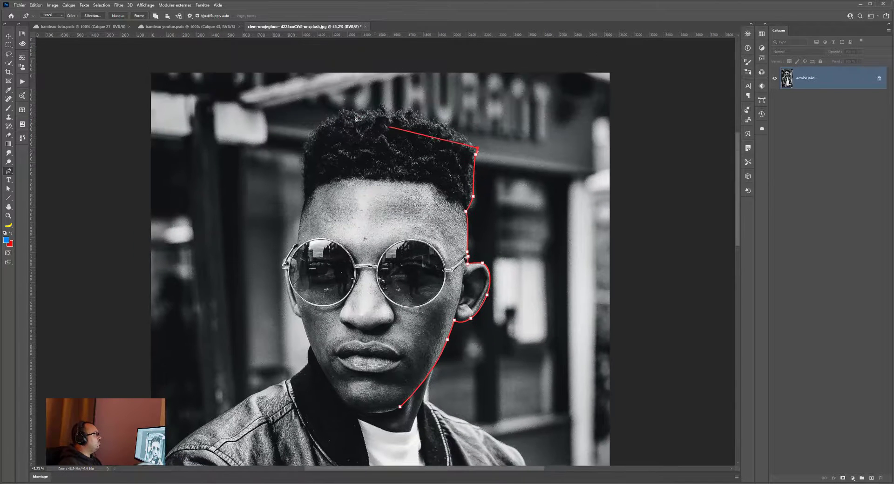
left_click_drag(359, 110, 309, 119)
Step: Trace the path down the other side of the hair and forehead and around the sunglasses' outer hinge
left_click(303, 156)
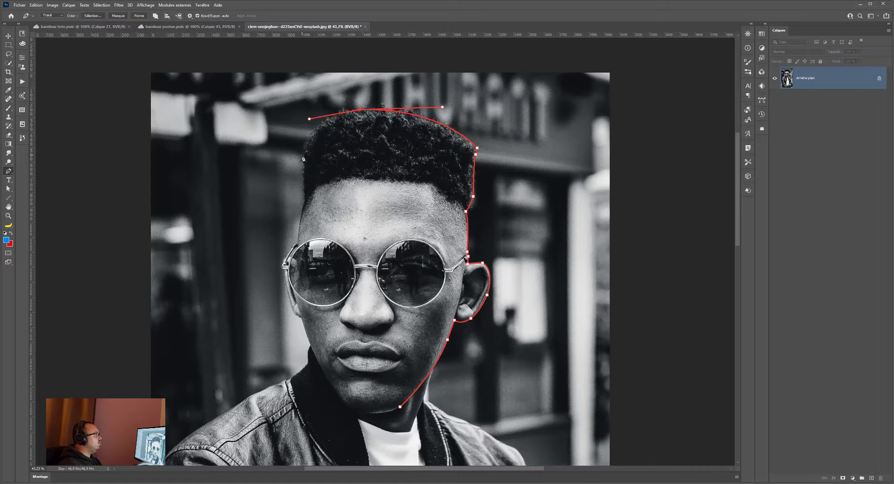
left_click(305, 197)
left_click(300, 224)
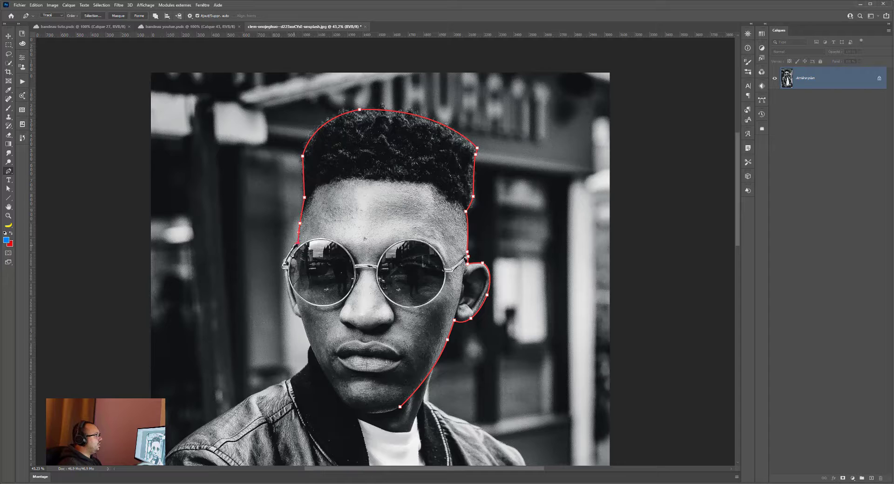
left_click_drag(288, 256, 282, 266)
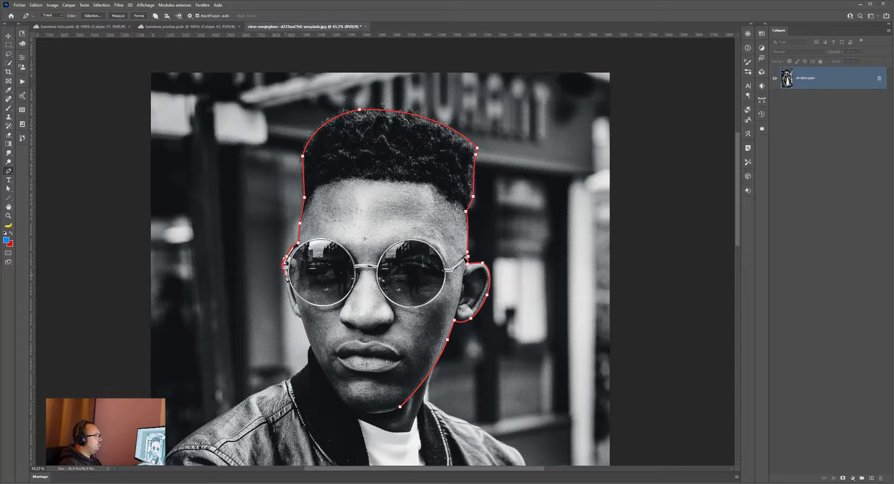
Step: Trace the remaining cheek and jaw, close the path at the chin, and adjust the anchor under the chin
left_click(294, 317)
key("ctrl+z")
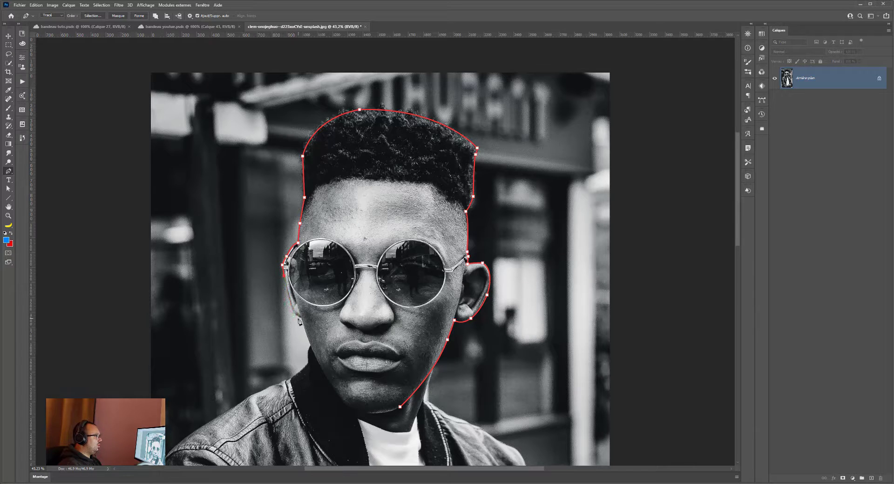
left_click(300, 317)
mouse_move(300, 317)
left_mouse_down()
mouse_move(313, 321)
mouse_move(304, 327)
left_mouse_up()
left_click_drag(330, 383, 421, 398)
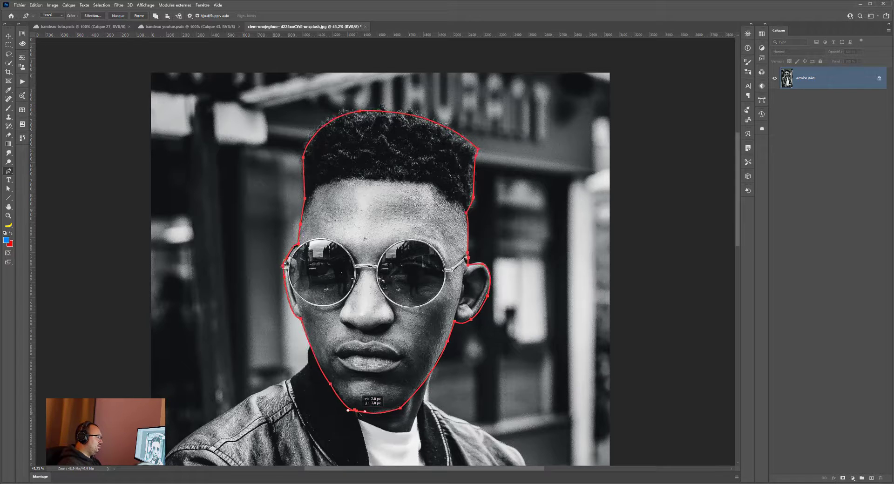
mouse_move(356, 413)
left_mouse_down()
mouse_move(348, 405)
mouse_move(357, 412)
left_mouse_up()
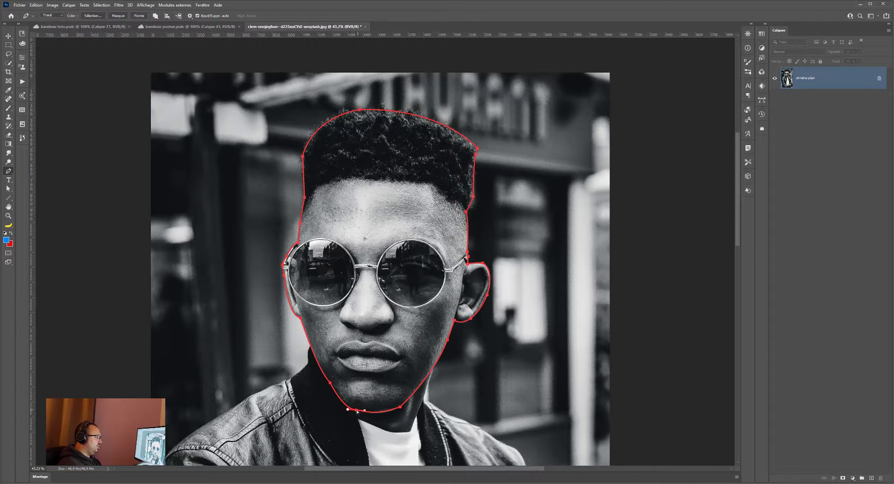
left_click(356, 410, "ctrl")
Step: Convert the head path into a new selection with a 0-pixel feather and mask the photo layer with it
scroll(354, 406, "down", 2)
scroll(356, 394, "down", 2)
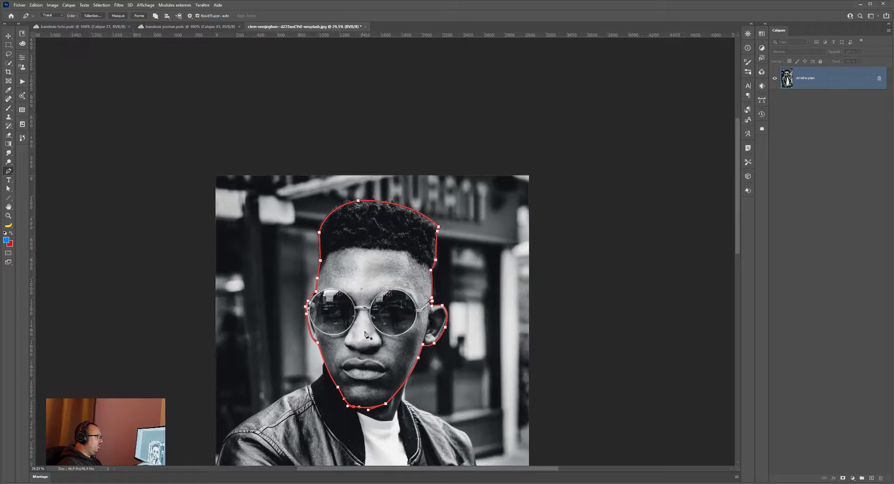
right_click(364, 331)
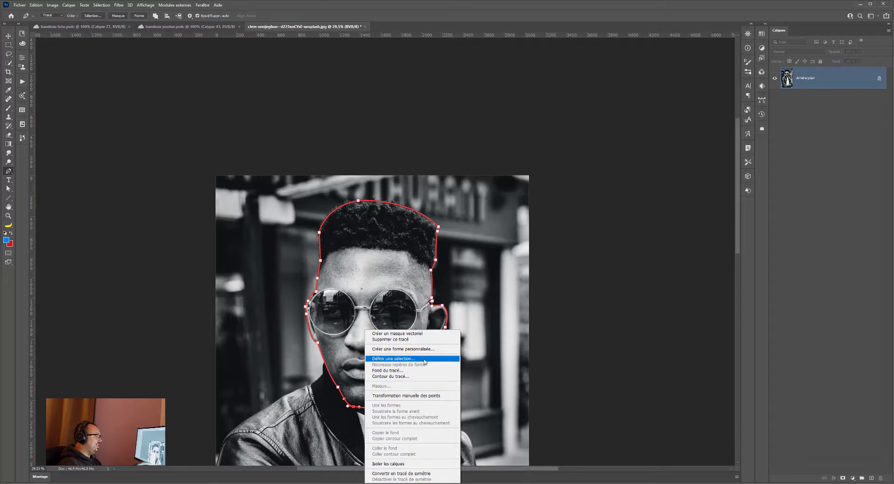
left_click(375, 359)
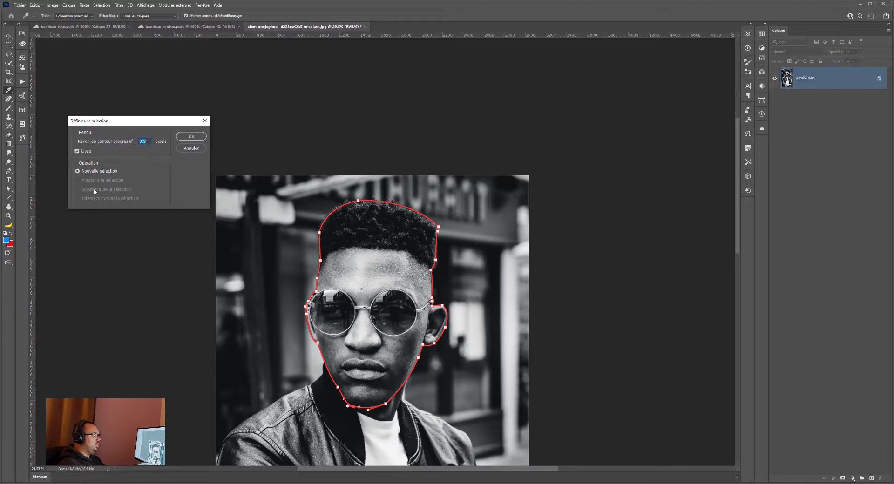
key("Return")
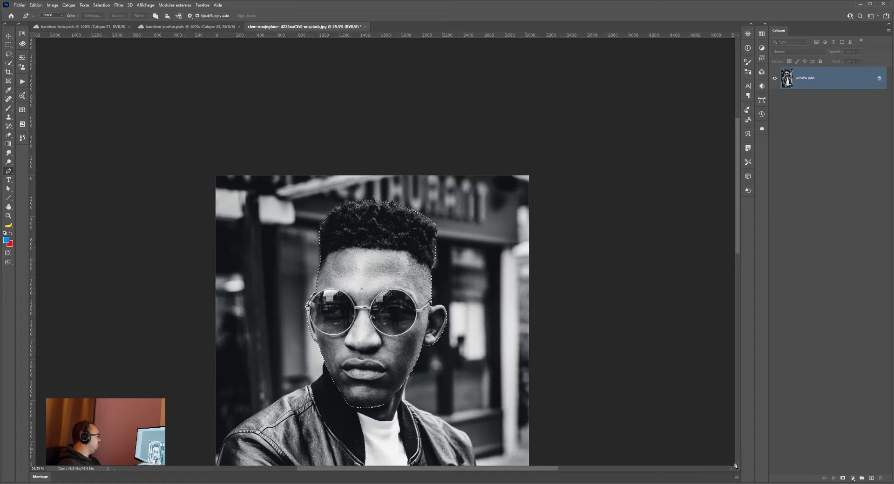
left_click(842, 478)
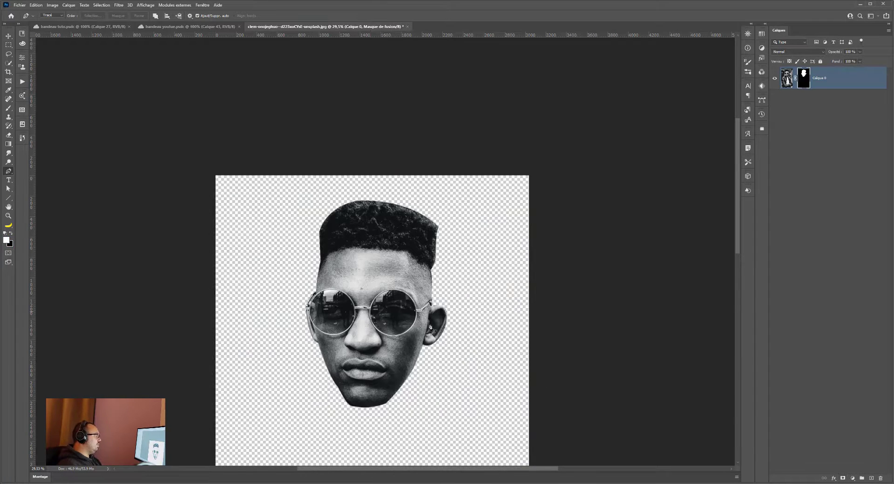
Step: Enlarge the cut-out head to about 144% and move it down toward the middle of the canvas
key("ctrl+0")
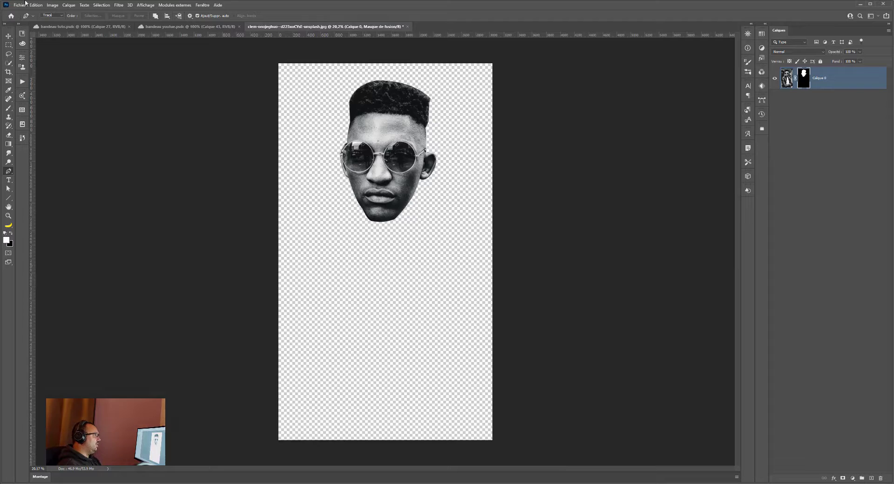
left_click(8, 37)
left_click_drag(421, 151, 421, 242)
left_click_drag(492, 155, 538, 72)
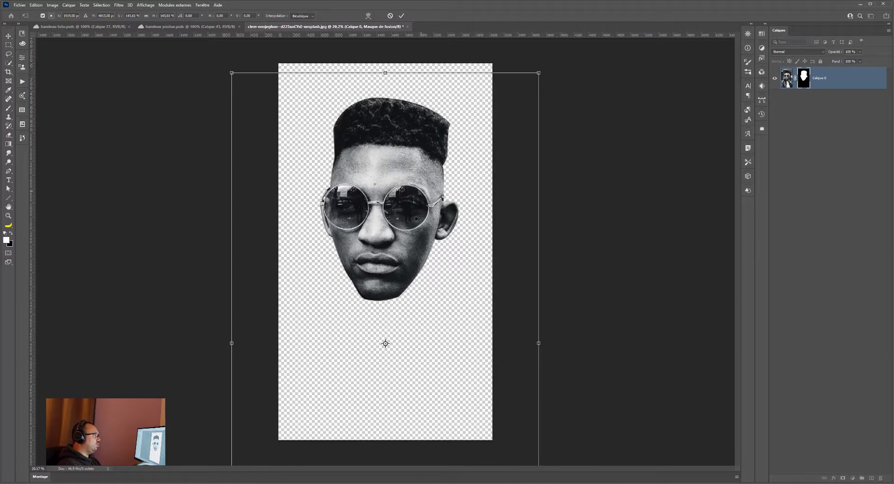
left_click_drag(420, 188, 419, 228)
key("Return")
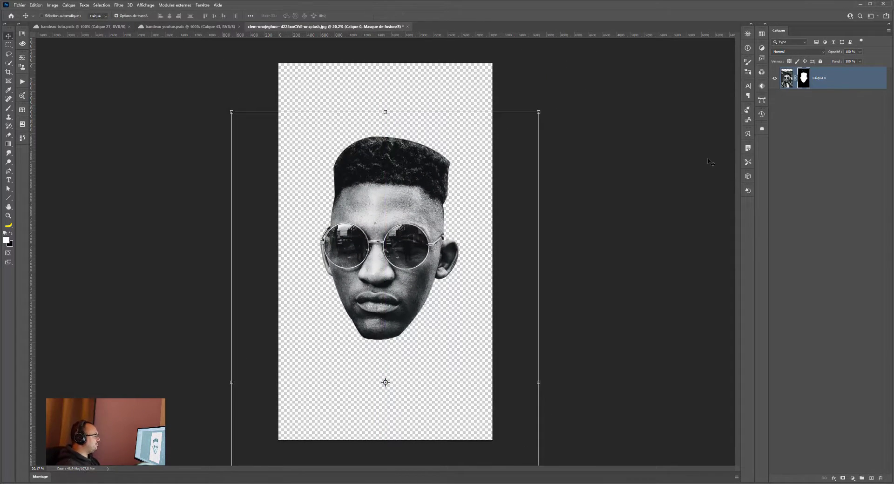
Step: Convert the masked head layer into a smart object
right_click(847, 79)
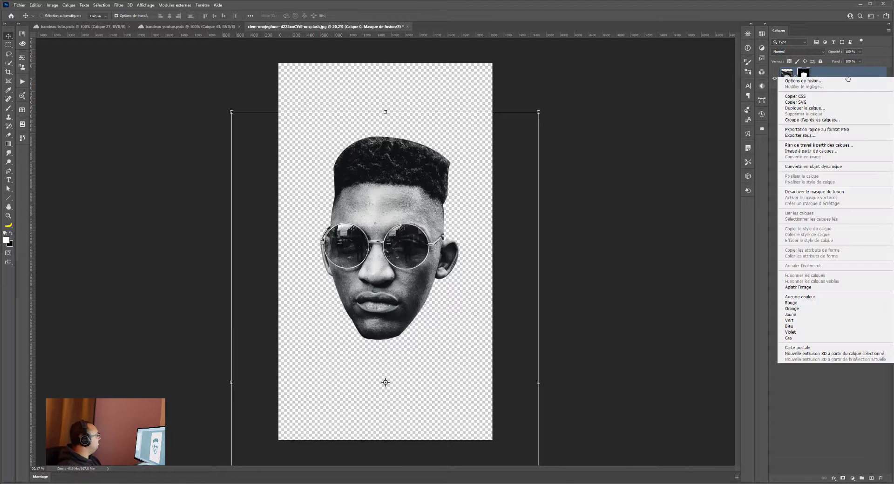
left_click(801, 76)
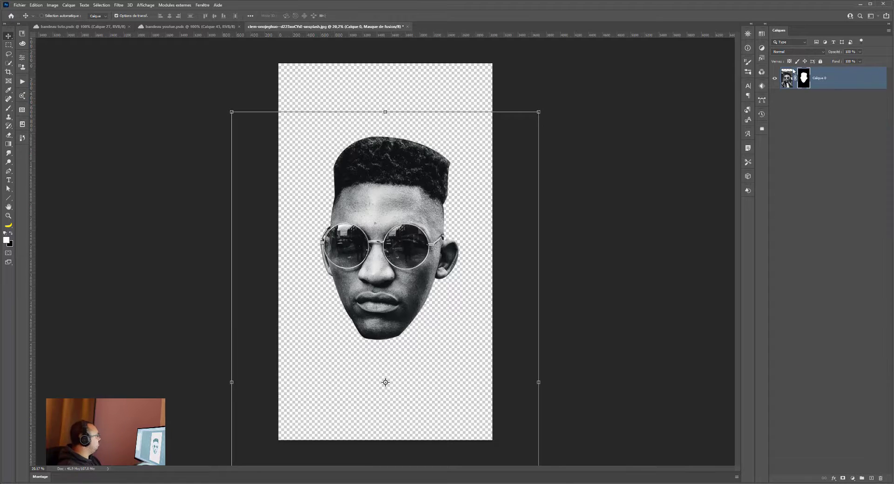
right_click(824, 79)
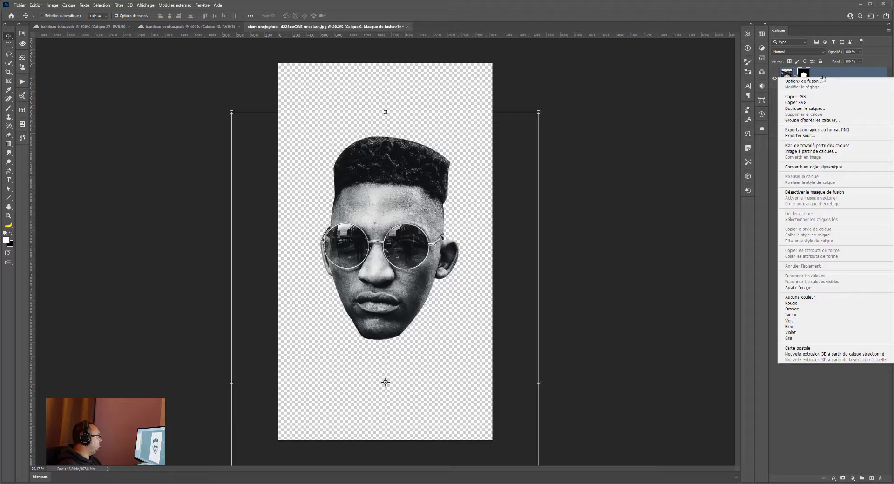
left_click(812, 167)
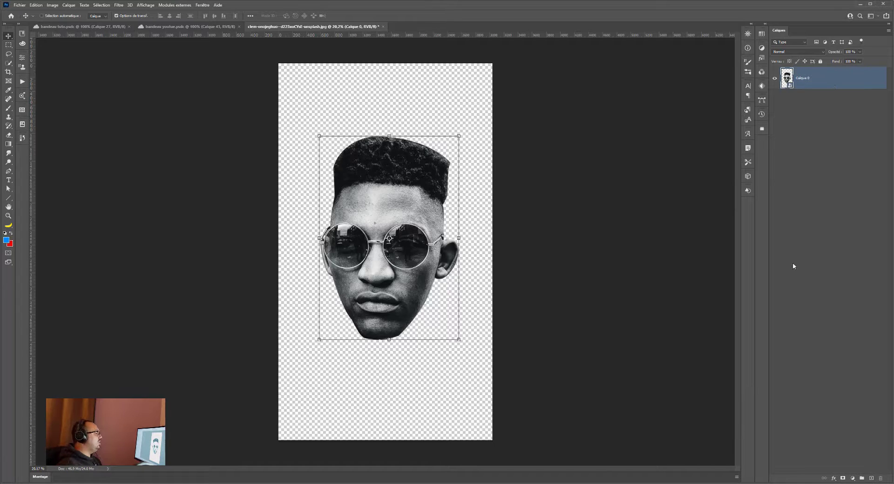
Step: Add a light grey #e7e7e7 solid color fill layer and place it beneath the head layer
left_click(852, 480)
left_click(832, 363)
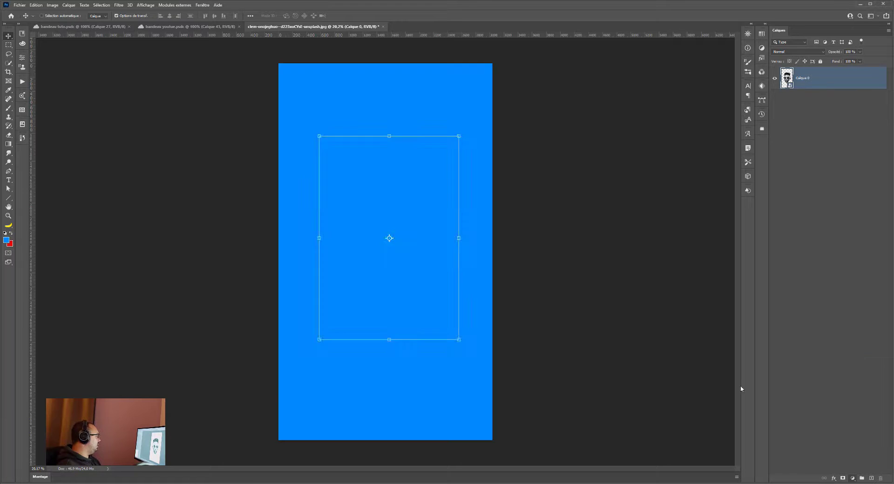
left_click_drag(0, 170, 93, 170)
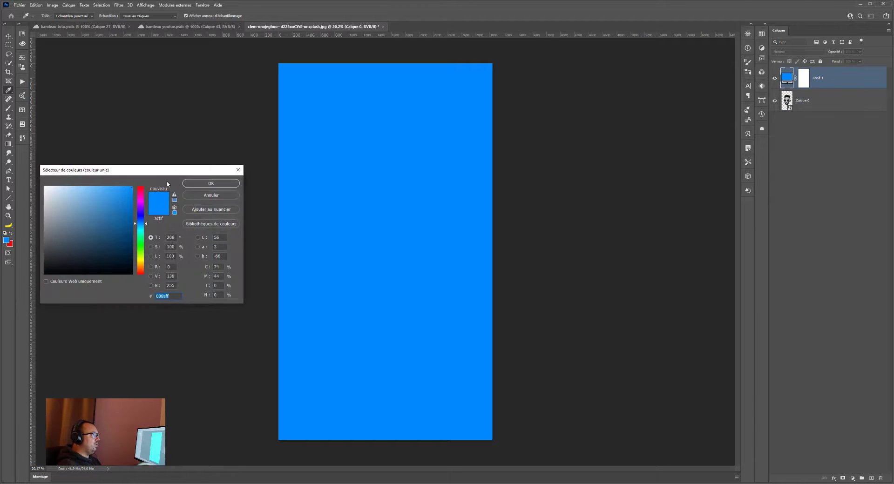
left_click(44, 186)
left_click_drag(49, 200, 44, 194)
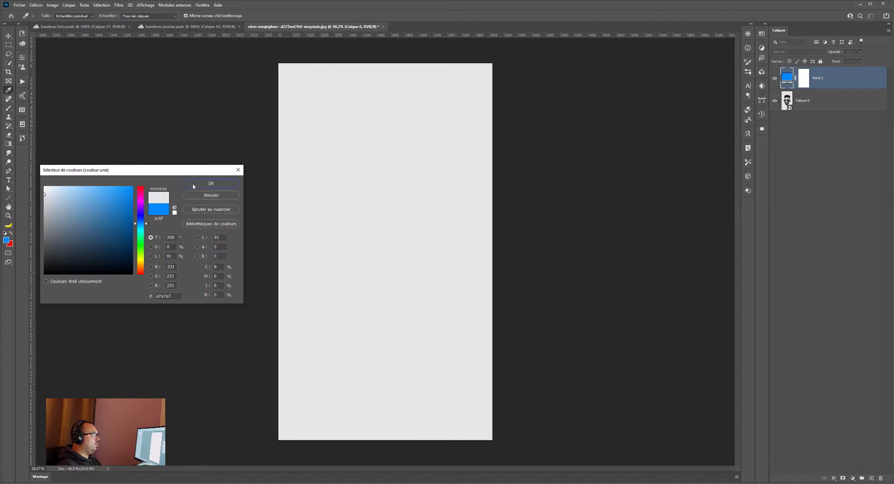
left_click(193, 185)
left_click_drag(853, 71, 845, 114)
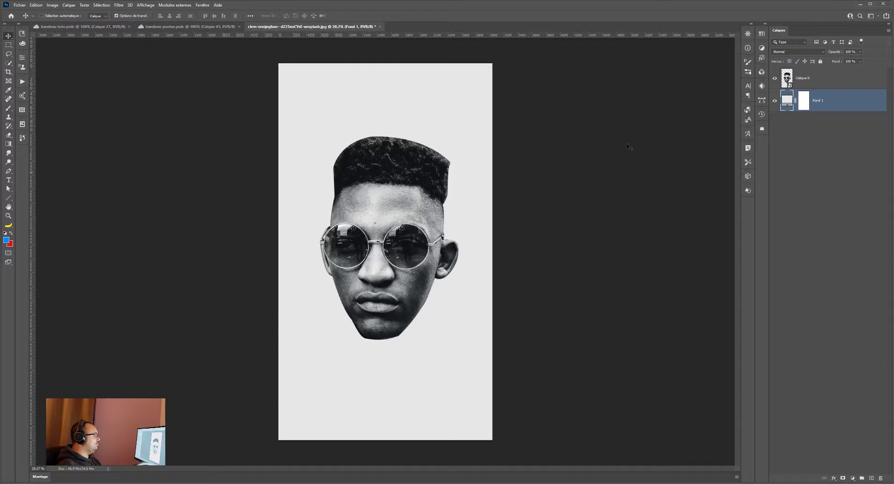
Step: Add a Threshold adjustment layer above the head layer and lower its threshold level to about 85
left_click(822, 80)
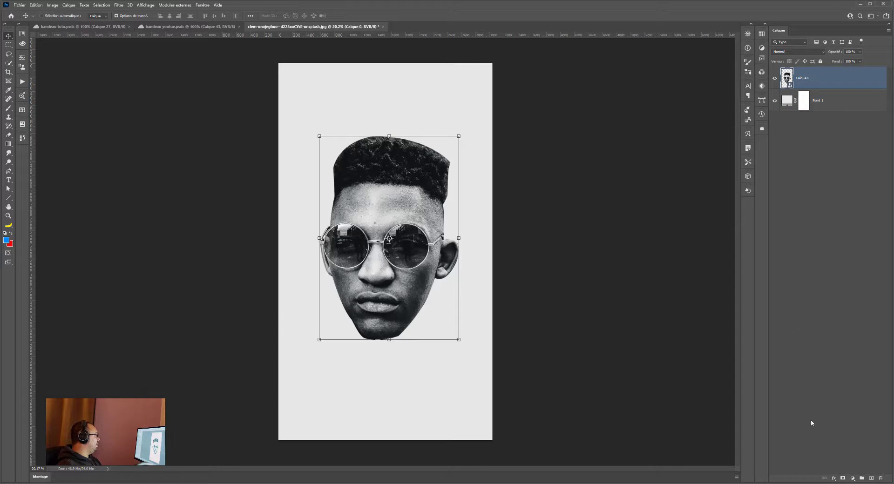
left_click(853, 478)
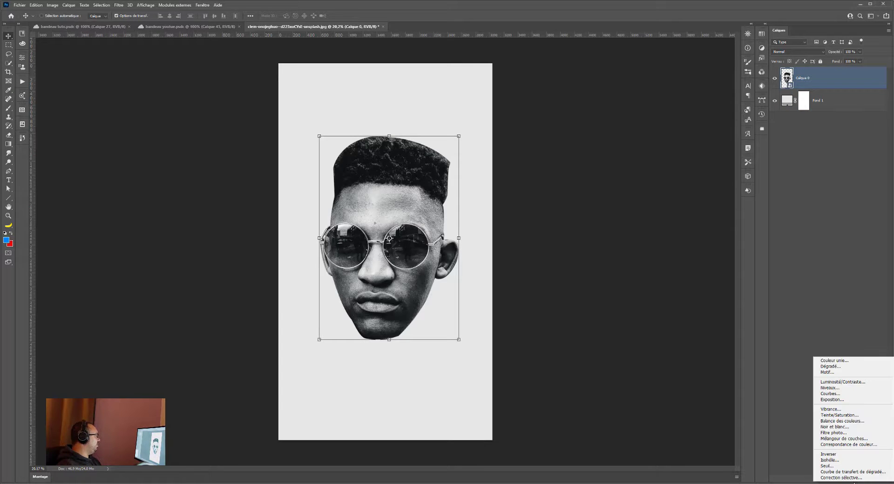
left_click(854, 480)
left_click(853, 479)
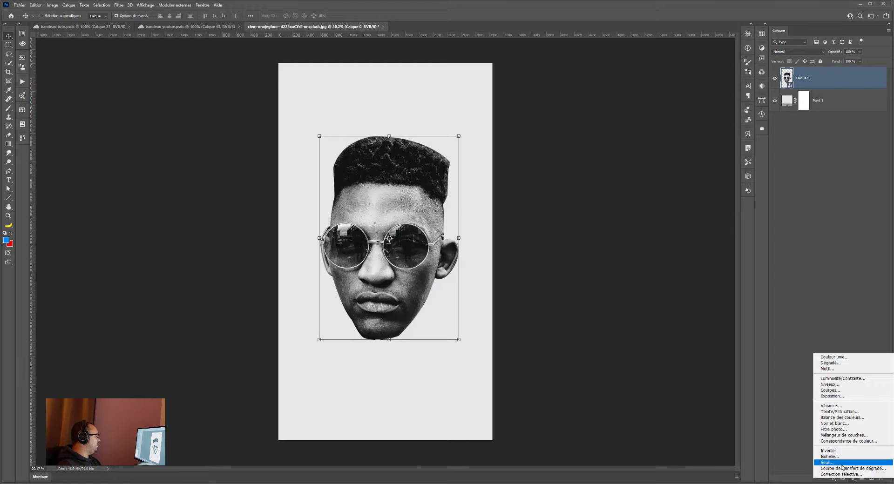
left_click(829, 466)
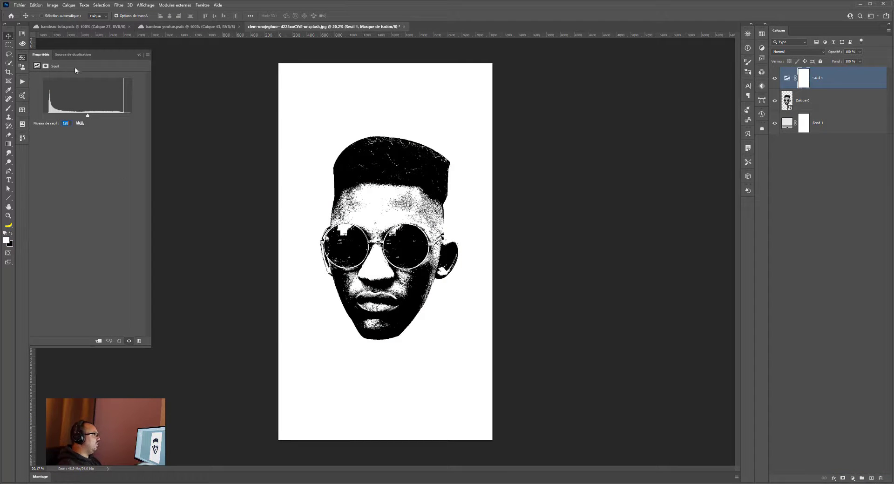
mouse_move(87, 117)
left_mouse_down()
mouse_move(68, 118)
mouse_move(76, 117)
left_mouse_up()
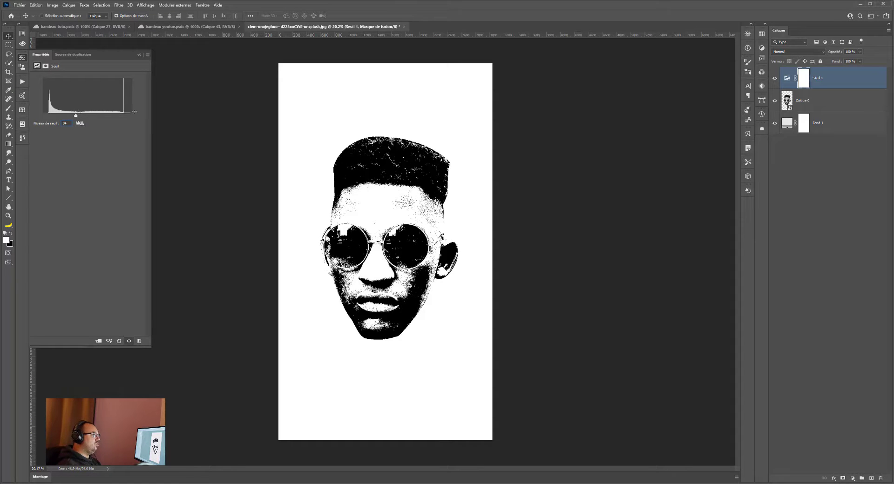
left_click_drag(76, 115, 73, 114)
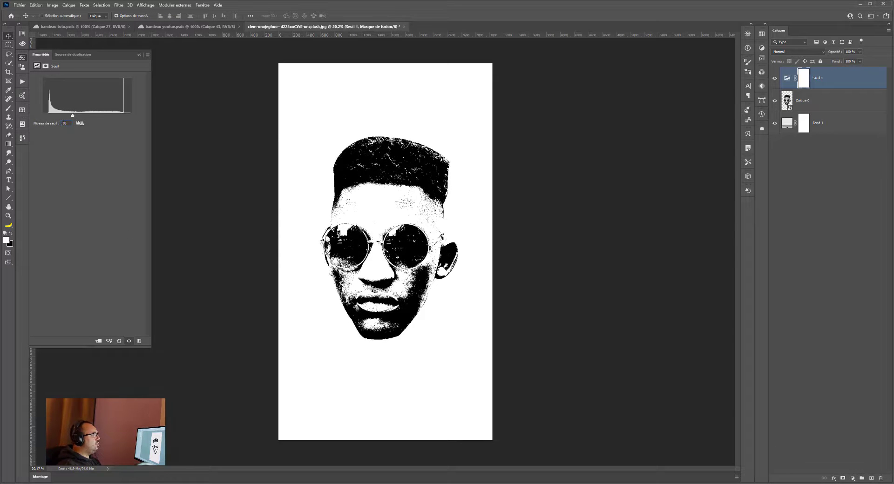
Step: Rename the head's smart object layer as "portrait"
left_click(817, 101)
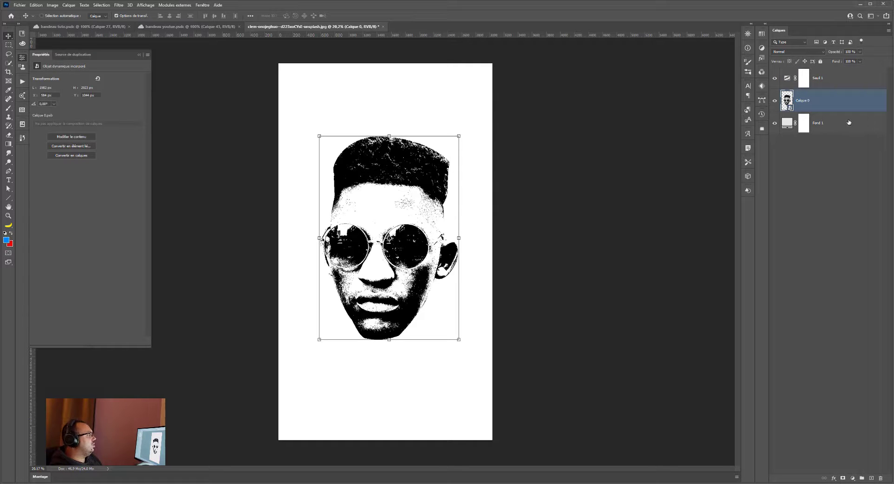
double_click(803, 101)
type("c")
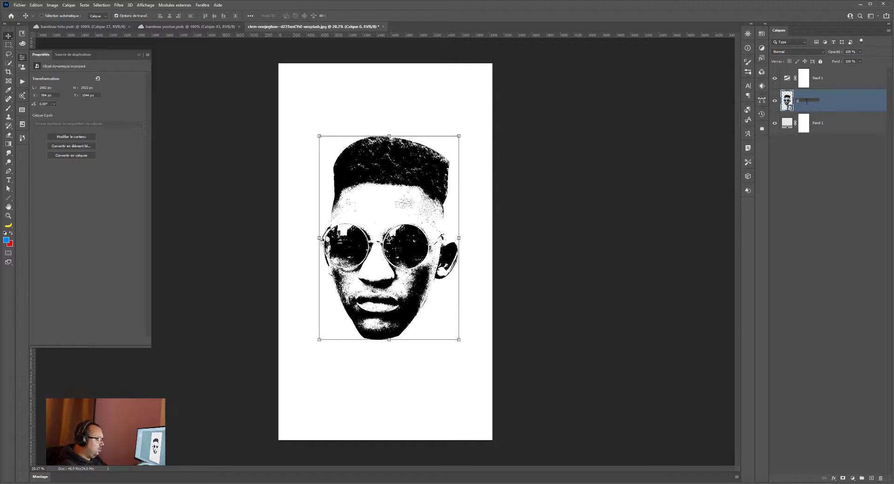
type("ortrait")
key("Return")
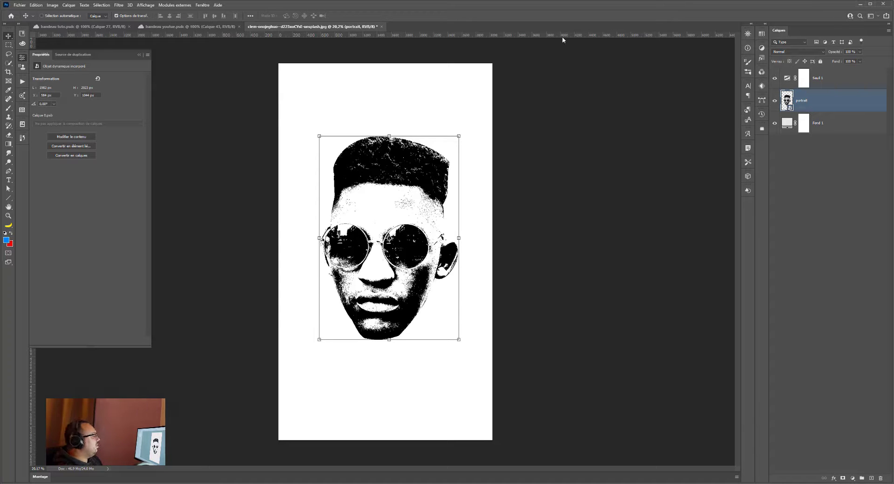
Step: Sharpen the portrait layer with the Unsharp Mask smart filter at amount 500%, radius about 56 pixels and threshold 40
left_click(118, 5)
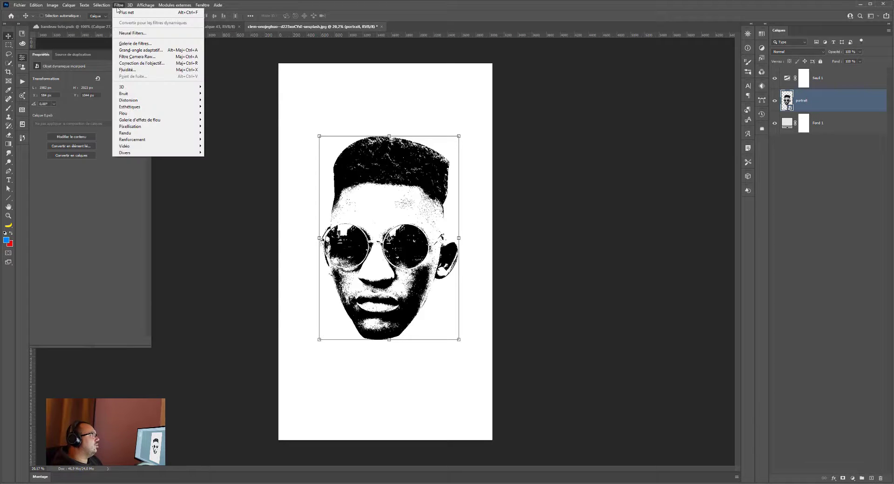
mouse_move(176, 140)
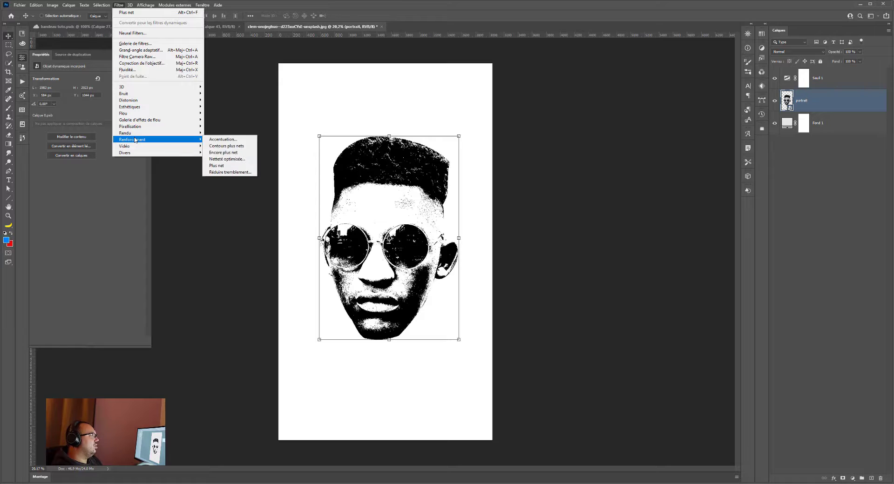
left_click(214, 141)
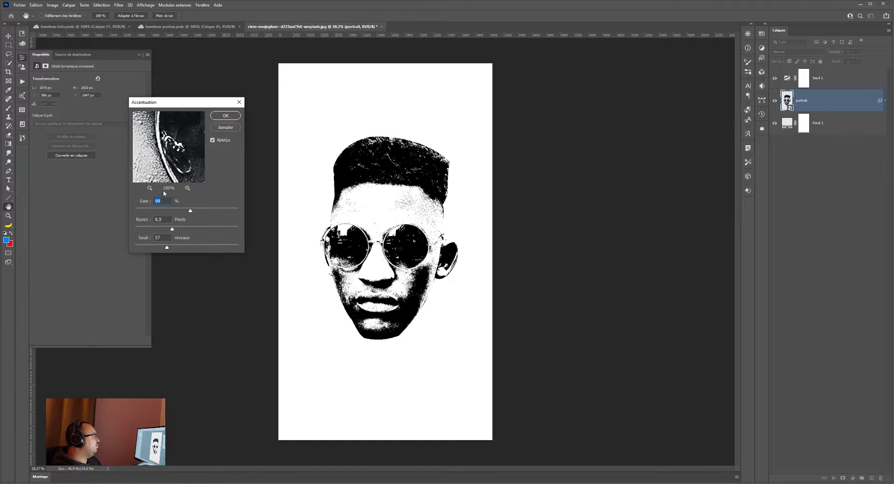
left_click(213, 141)
left_click(213, 141)
left_click_drag(196, 249, 143, 229)
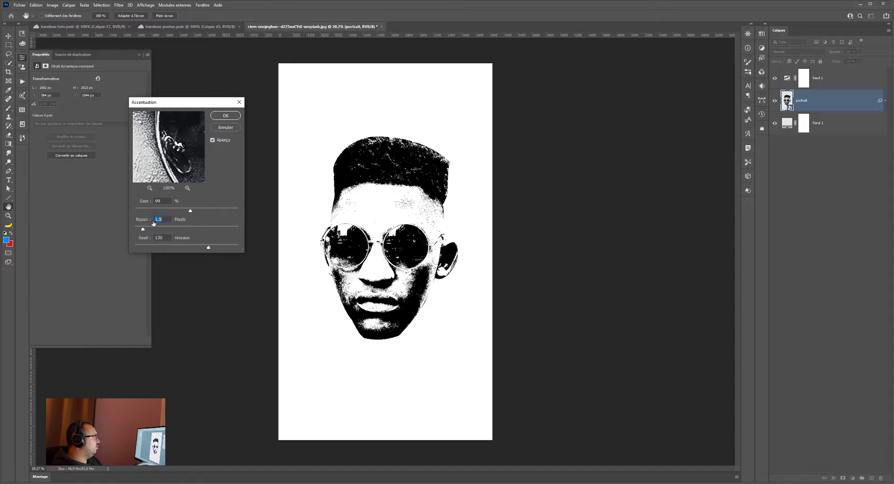
left_click_drag(191, 211, 153, 211)
left_click_drag(208, 247, 145, 249)
left_click_drag(172, 212, 229, 216)
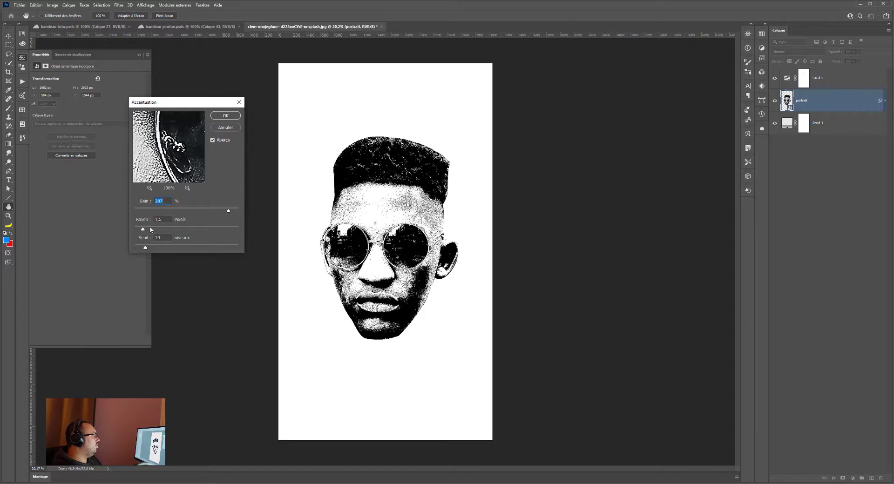
left_click_drag(151, 230, 179, 229)
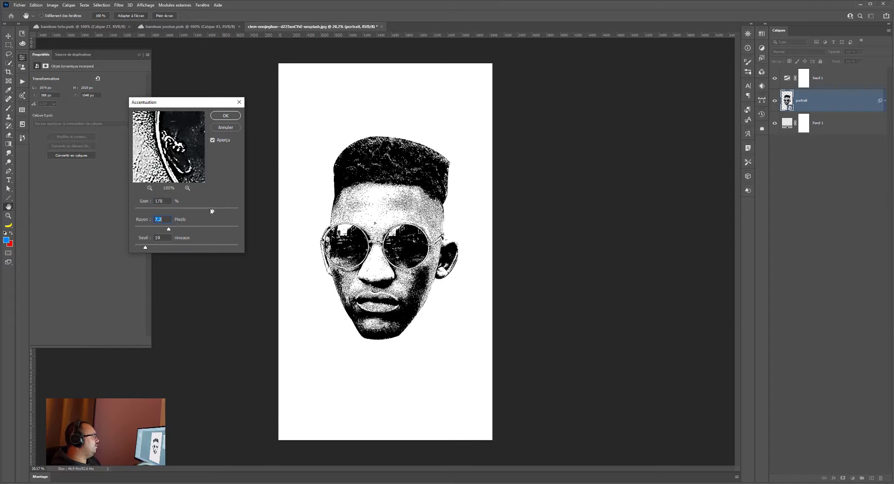
left_click_drag(212, 211, 241, 204)
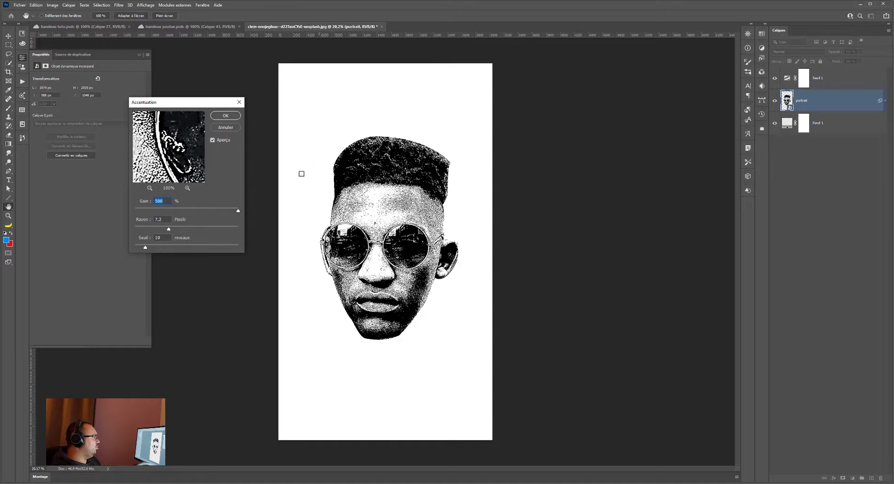
left_click_drag(225, 234, 194, 230)
left_click_drag(145, 247, 157, 249)
left_click(223, 116)
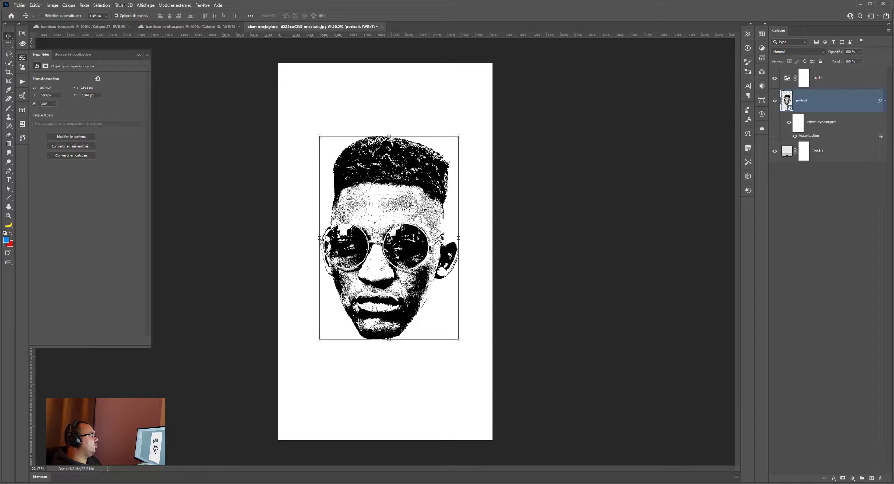
Step: Try a second Unsharp Mask on the portrait layer at amount 112%, radius 9.2 pixels and threshold 40
left_click(130, 5)
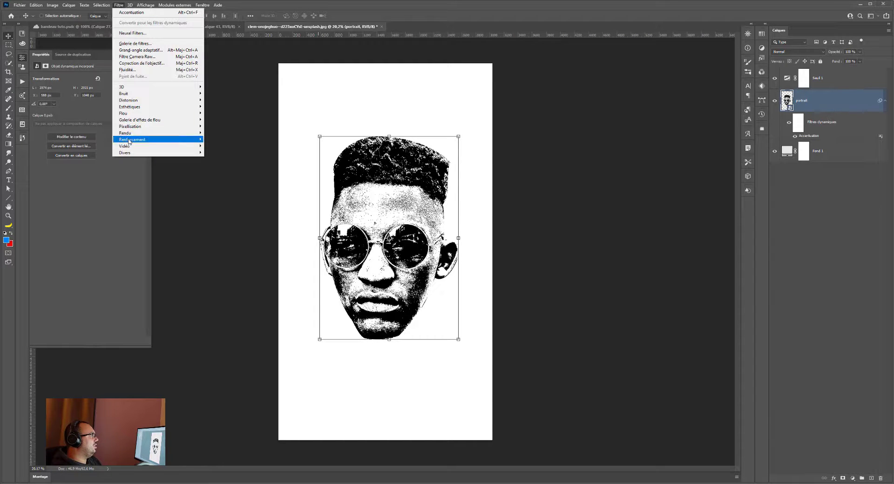
mouse_move(133, 140)
left_click(241, 139)
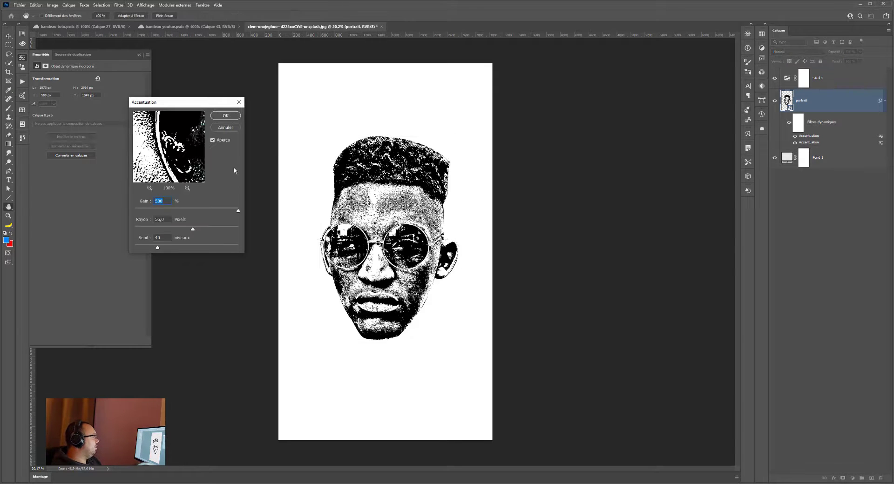
left_click(212, 140)
left_click(212, 141)
left_click(212, 141)
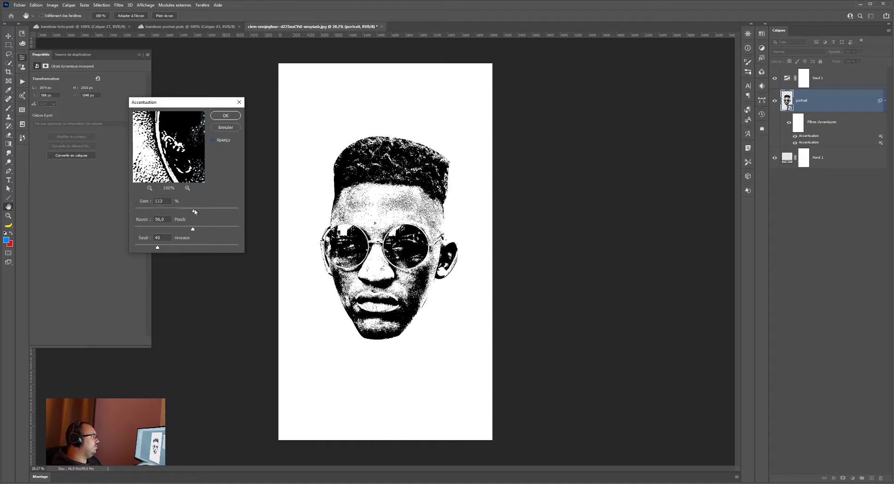
left_click(194, 211)
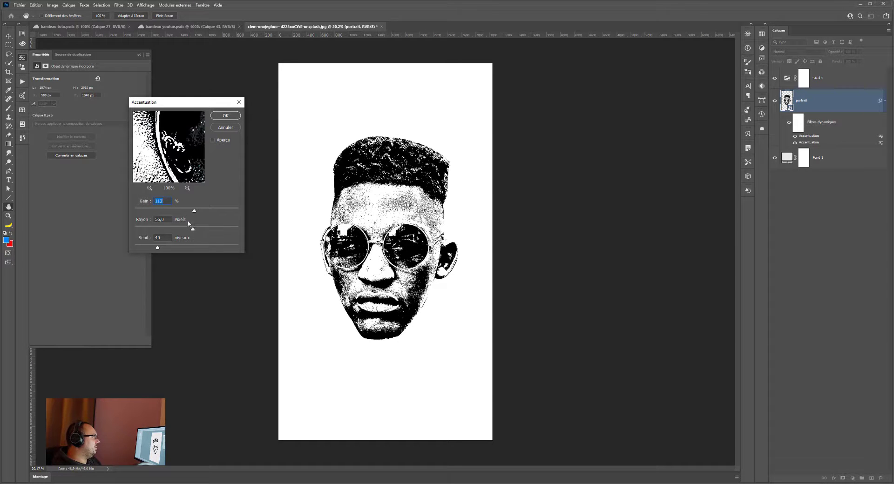
left_click_drag(175, 230, 174, 231)
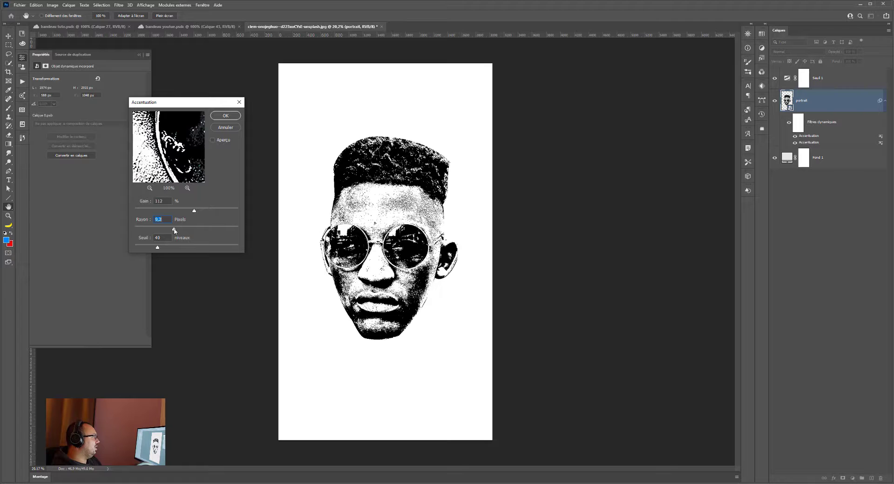
left_click(214, 141)
left_click(212, 142)
left_click(212, 143)
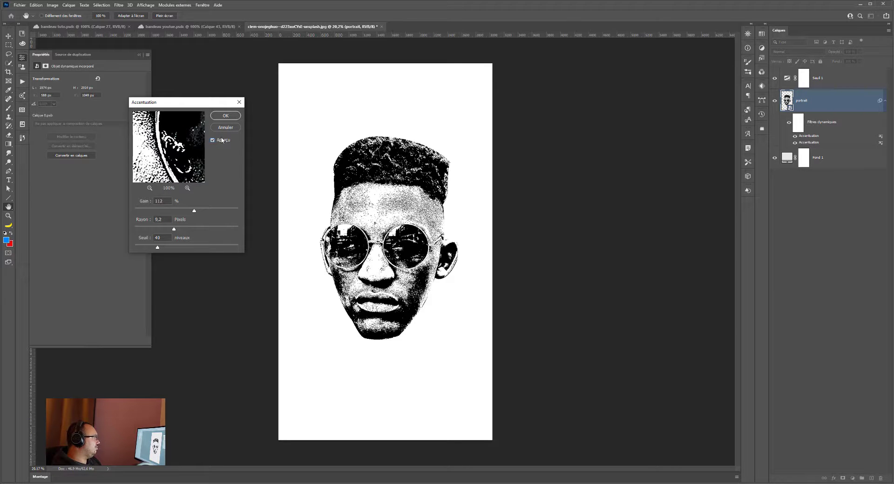
left_click(225, 128)
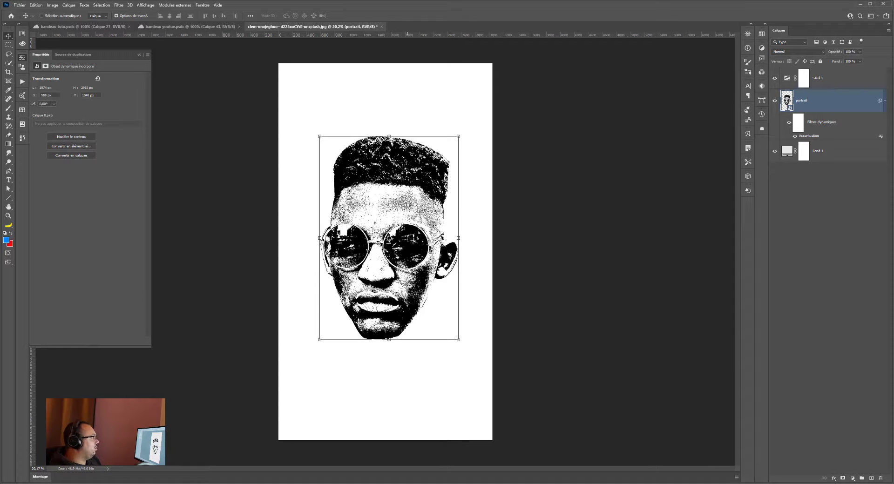
Step: Try a Levels adjustment masked to the head's outline above the Threshold layer, lowering the white input level to about 152
left_click(787, 102, "ctrl")
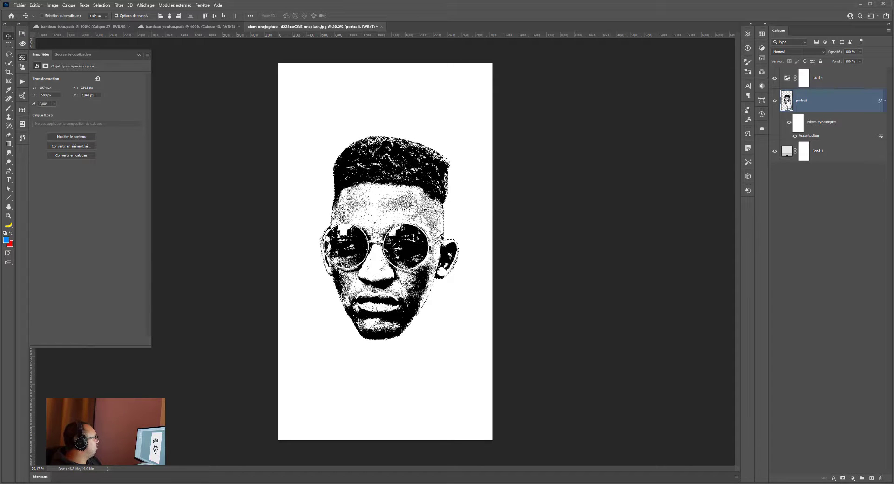
left_click(883, 77)
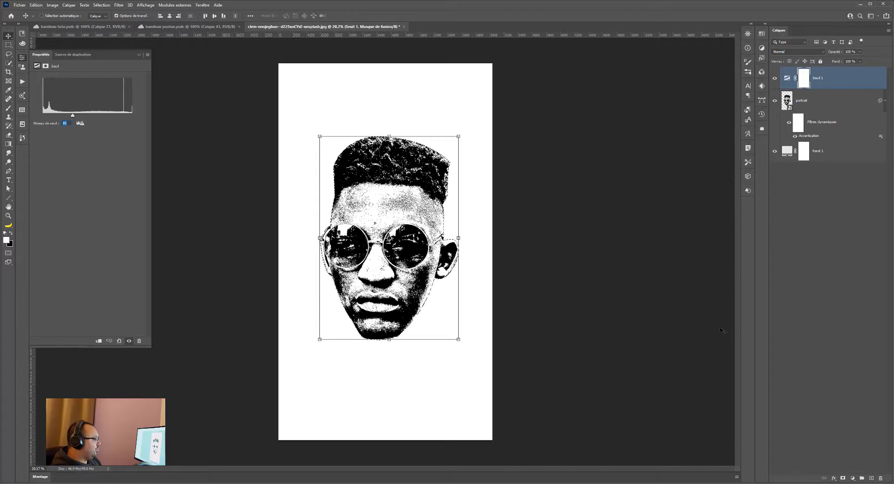
left_click(851, 478)
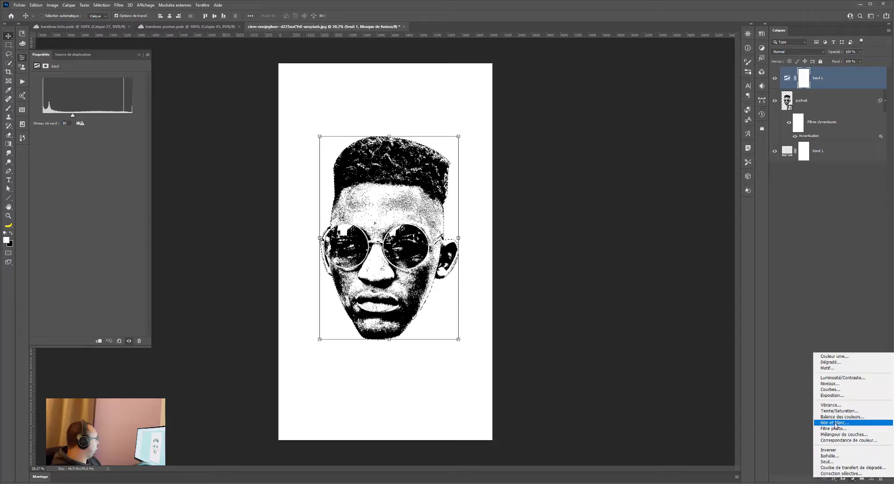
left_click(828, 385)
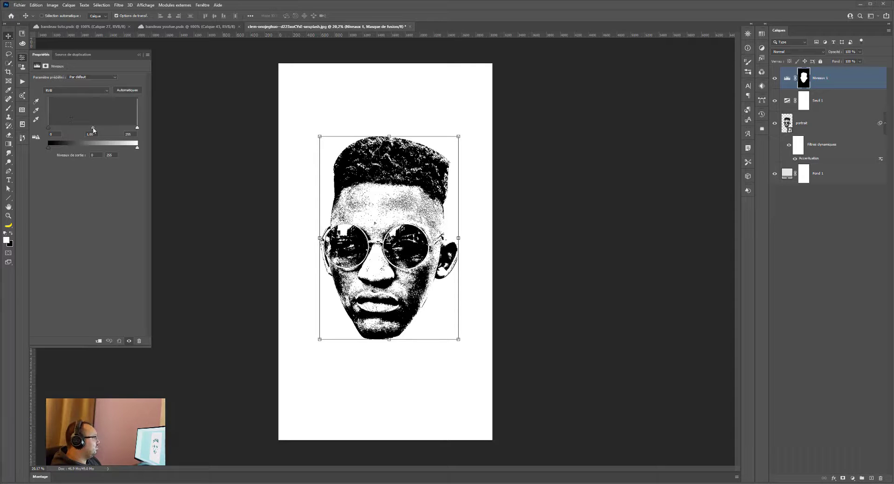
left_click_drag(91, 132, 84, 131)
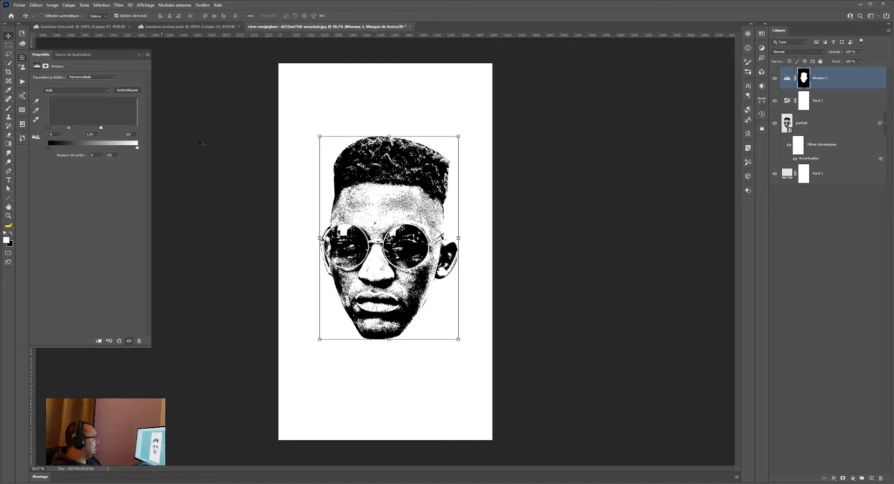
Step: Undo the masked Levels adjustment and deselect the head's outline
key("ctrl")
key("ctrl+z")
key("ctrl+z")
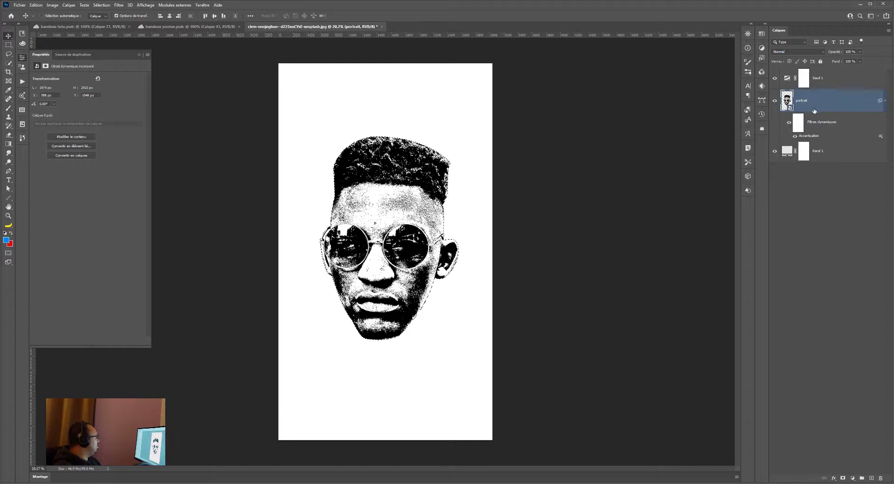
key("ctrl+d")
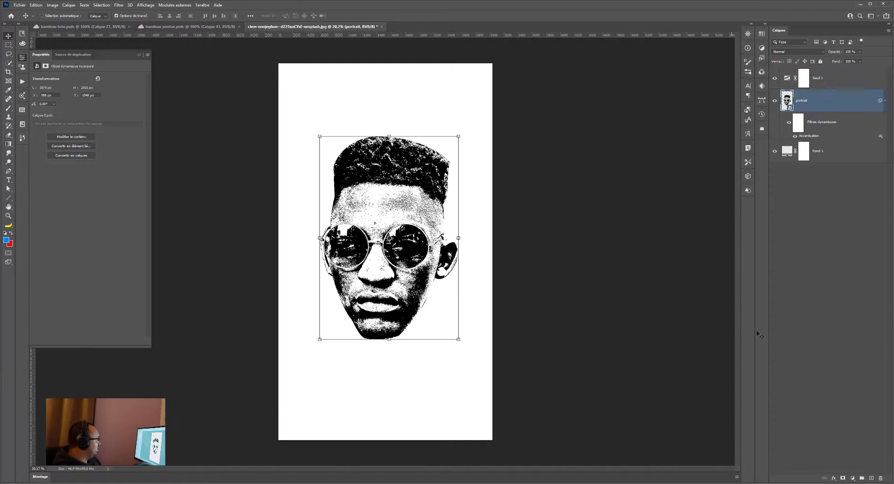
Step: Add a Levels adjustment layer between the portrait and the Threshold layer and raise its midtones to 1.94
left_click(848, 478)
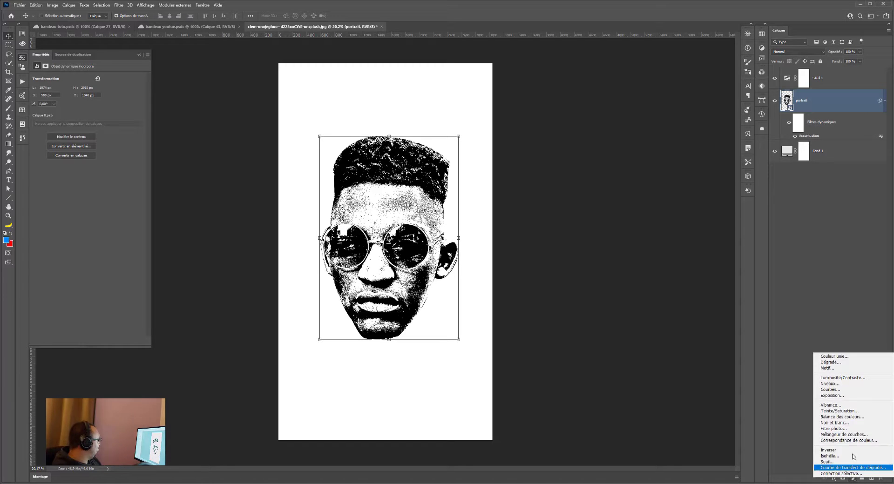
left_click(841, 390)
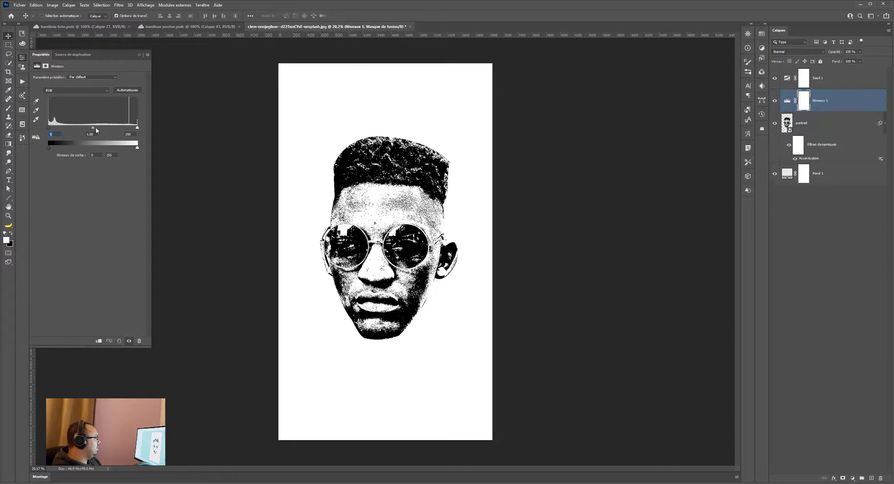
mouse_move(93, 127)
left_mouse_down()
mouse_move(72, 138)
mouse_move(52, 124)
mouse_move(37, 128)
left_mouse_up()
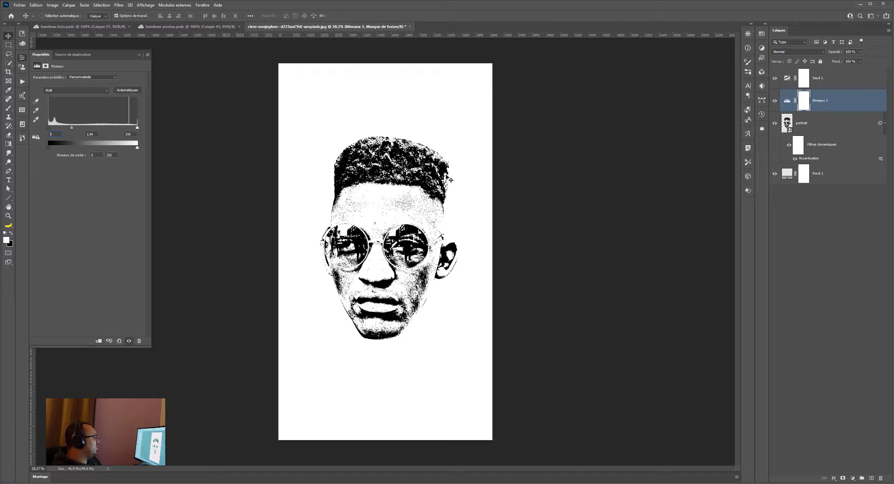
Step: Compare the portrait with the Threshold, Levels and smart filter effects switched off, restoring them all
left_click(774, 78)
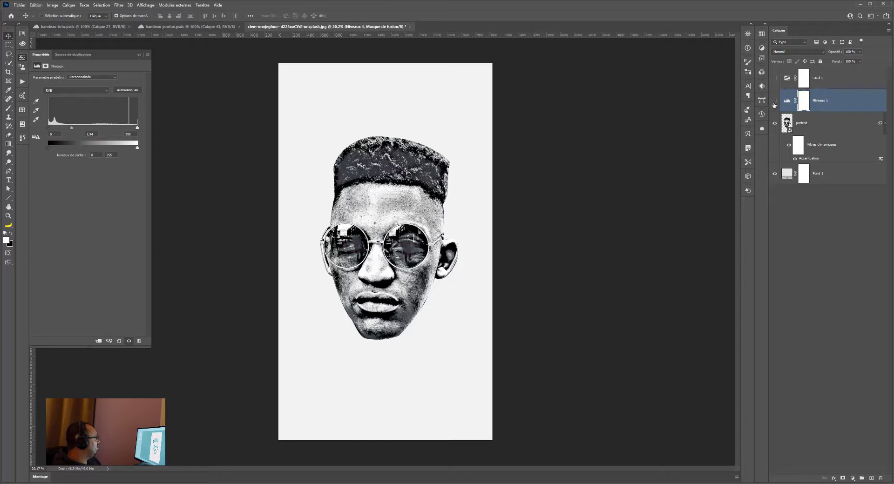
left_click(774, 103)
left_click(774, 103)
left_click(788, 145)
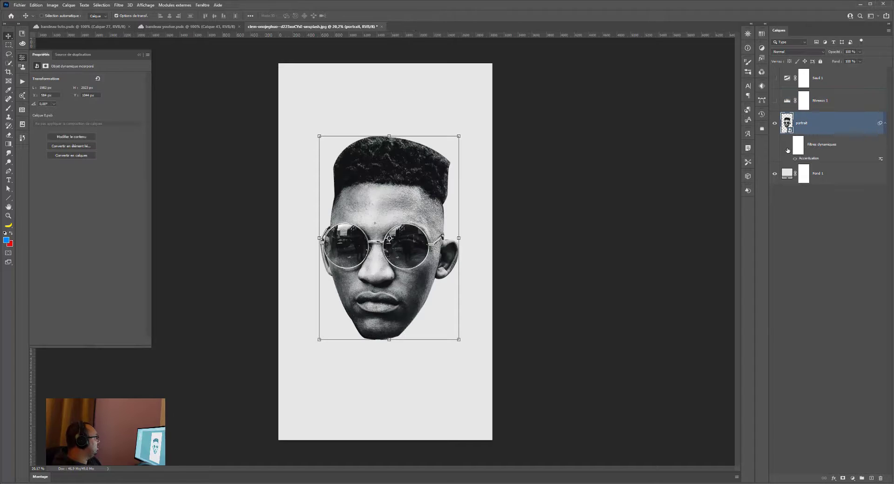
left_click(787, 146)
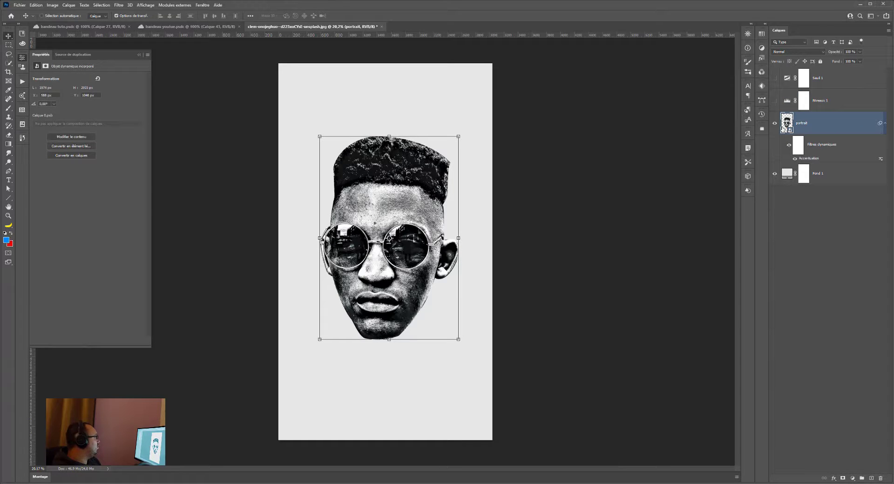
left_click(774, 100)
left_click(775, 80)
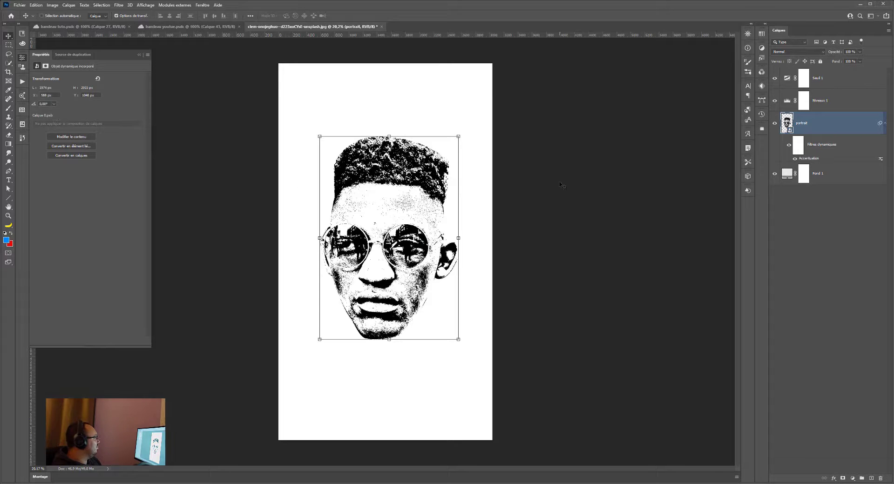
Step: Refine the Levels adjustment by setting the black input level to about 23 and the midtones to about 2.00
left_click(788, 104)
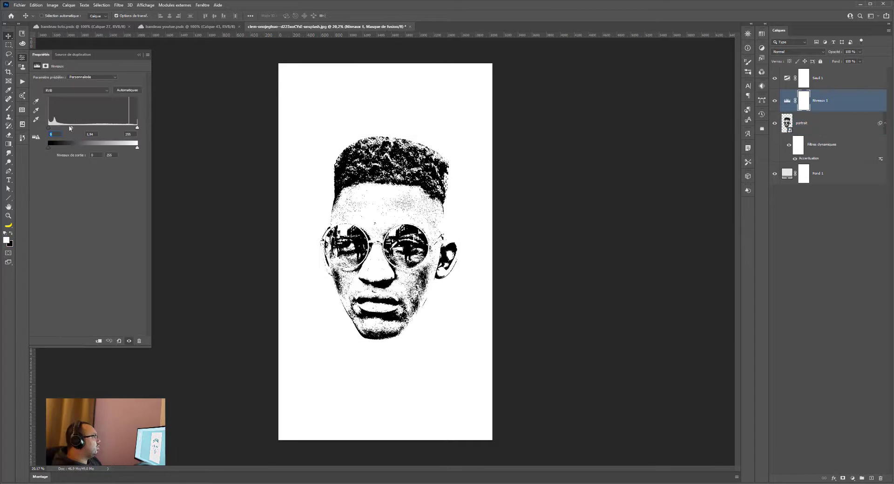
mouse_move(70, 127)
left_mouse_down()
mouse_move(78, 127)
mouse_move(56, 131)
left_mouse_up()
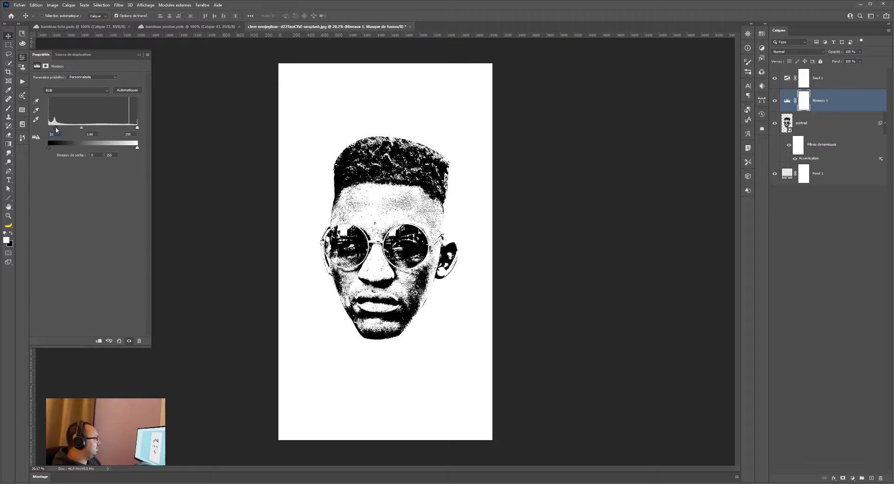
left_click_drag(137, 128, 142, 128)
mouse_move(82, 129)
left_mouse_down()
mouse_move(93, 126)
mouse_move(76, 127)
left_mouse_up()
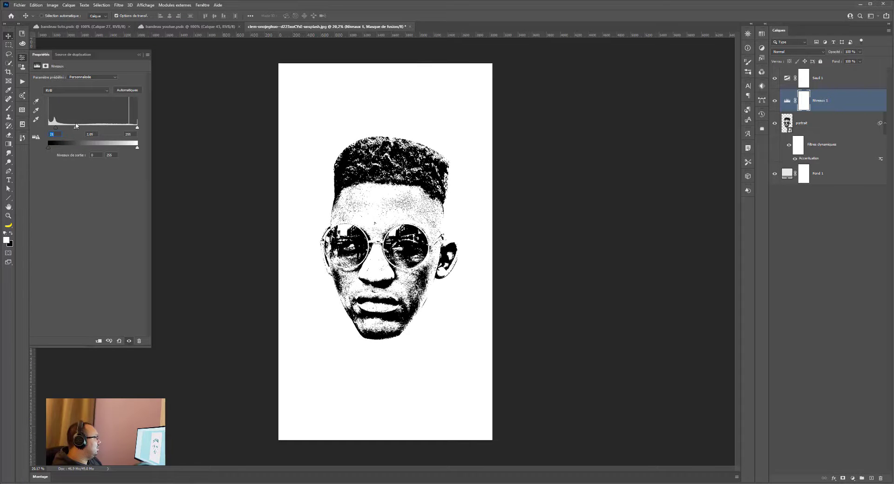
Step: Set up an Oil Paint filter on the portrait with stylization 4.9, cleanliness 3.4, scale 5.9 and bristle detail 6.0
left_click(802, 125)
left_click(119, 5)
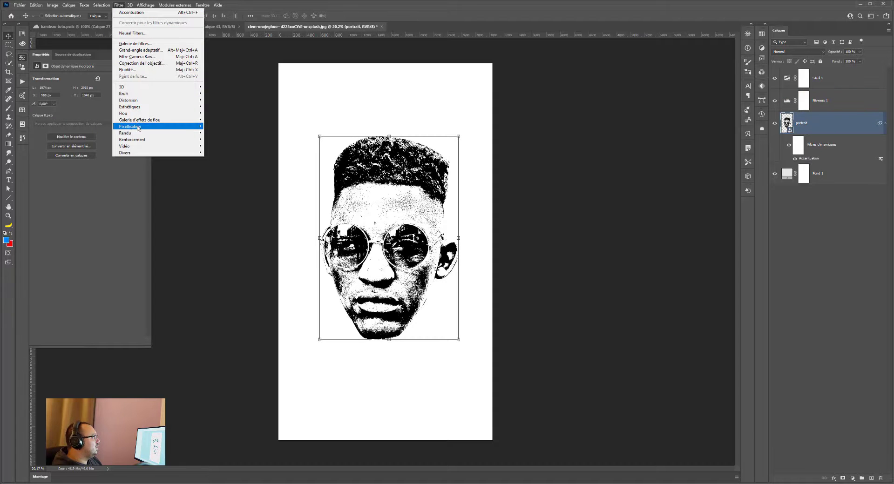
mouse_move(129, 128)
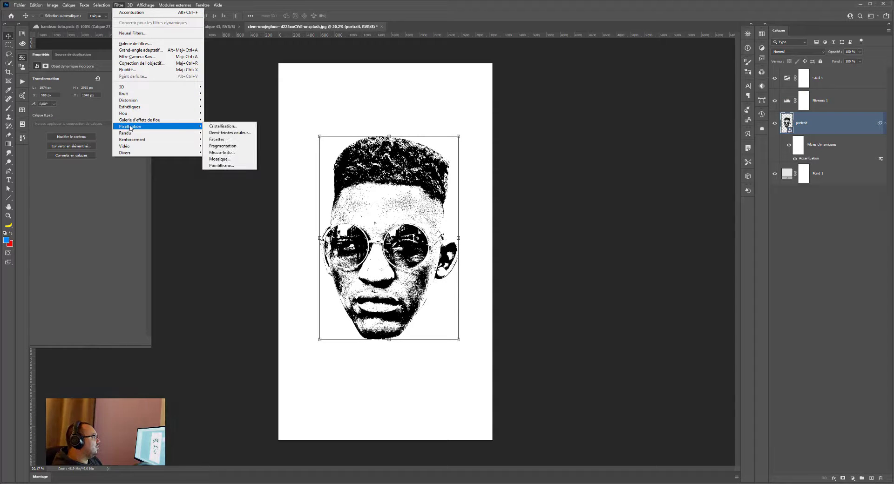
mouse_move(131, 108)
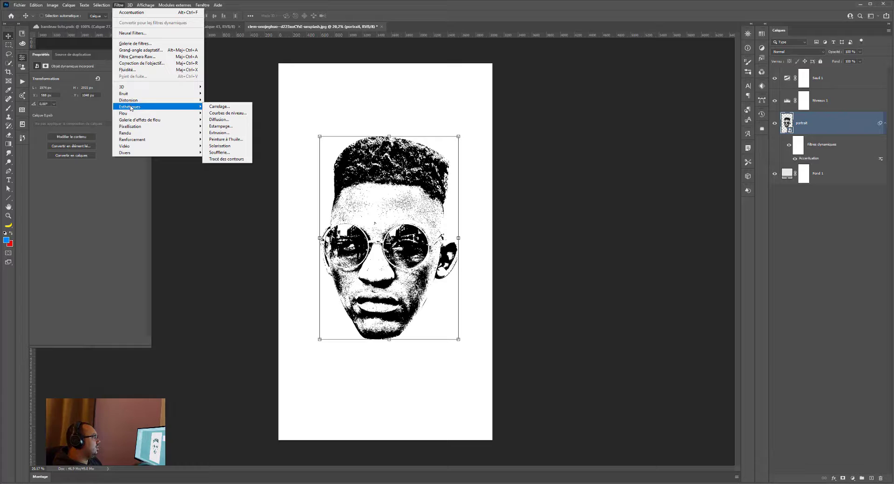
left_click(225, 139)
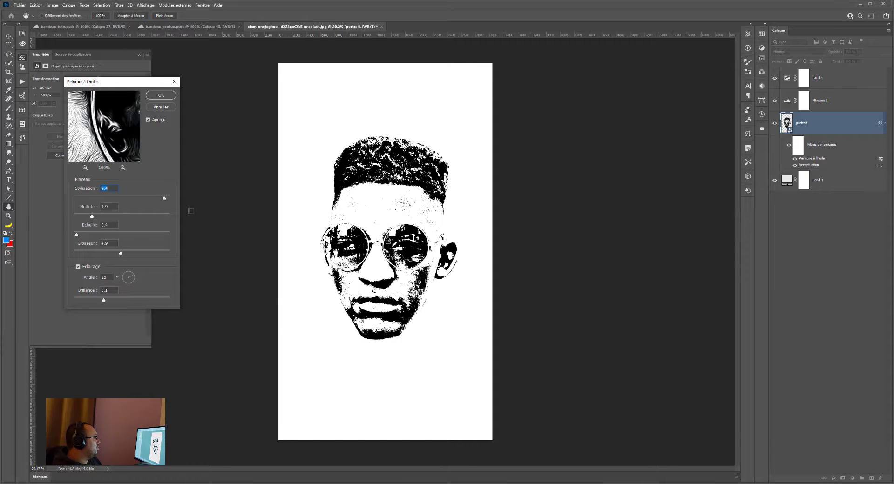
left_click(121, 196)
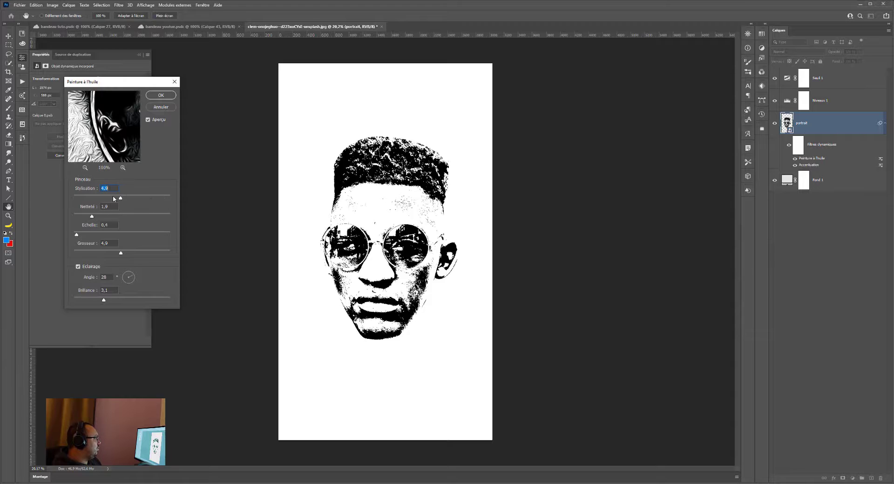
left_click(89, 252)
left_click(131, 233)
left_click_drag(112, 216, 138, 216)
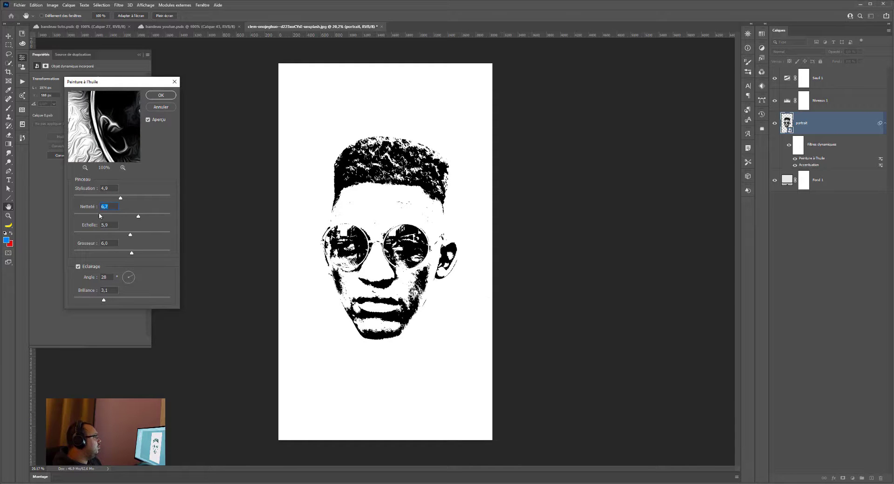
left_click(91, 215)
left_click_drag(91, 215, 77, 216)
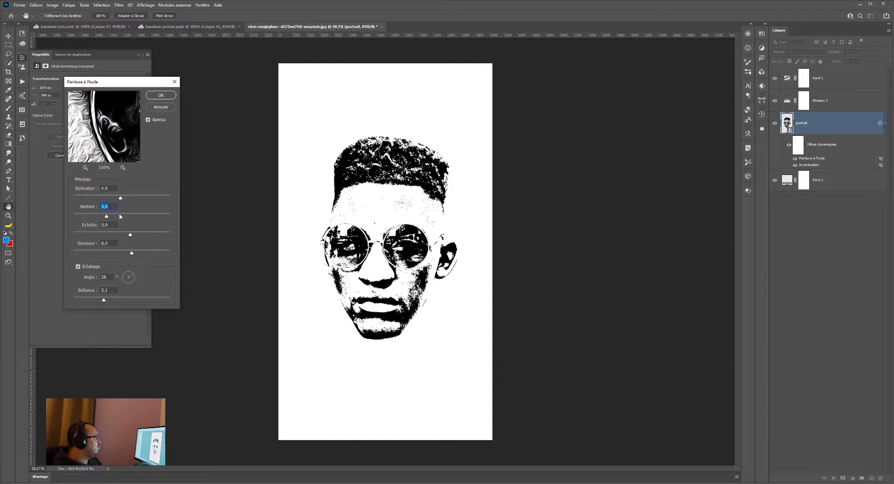
Step: Refine the Oil Paint filter to stylization 5.8, bristle detail 4.2 and scale 6.8, keeping lighting on, and apply it
mouse_move(128, 199)
left_mouse_down()
mouse_move(156, 199)
mouse_move(129, 200)
left_mouse_up()
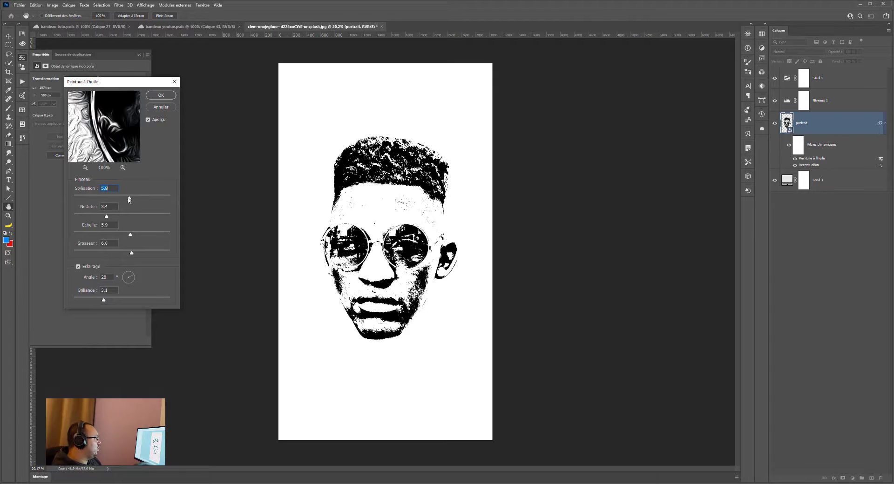
left_click_drag(132, 256, 115, 252)
left_click(79, 267)
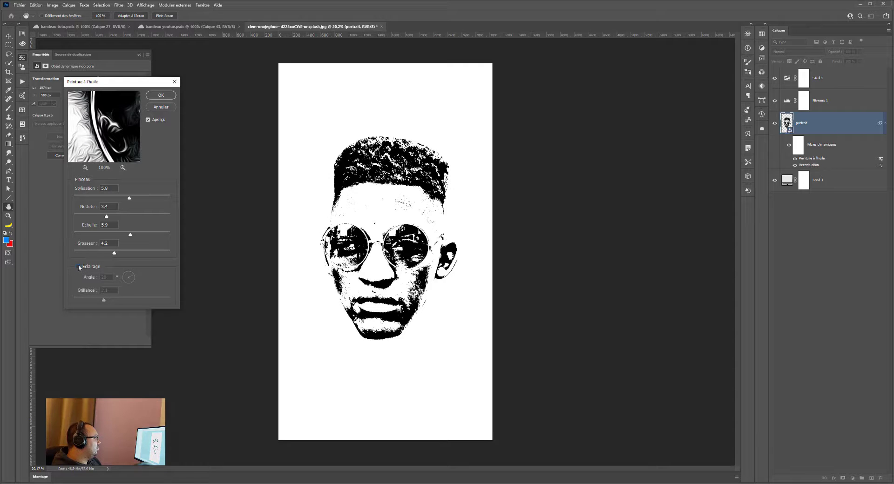
left_click(78, 267)
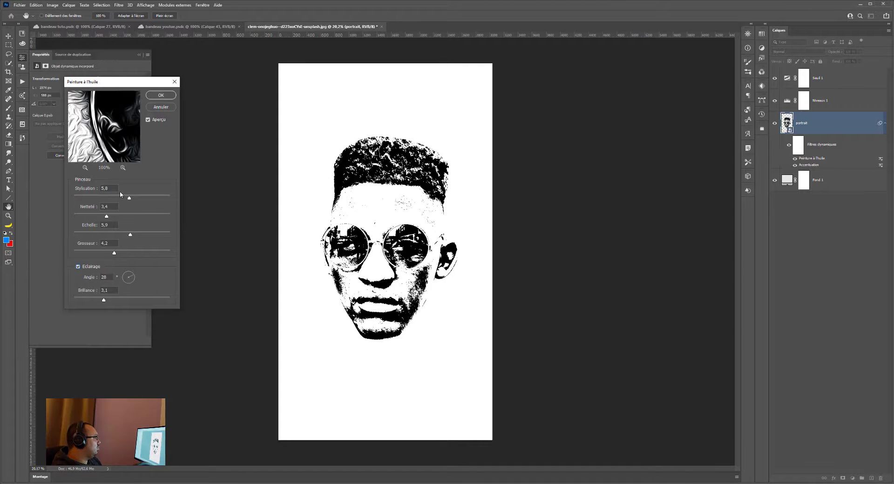
left_click_drag(139, 236, 139, 236)
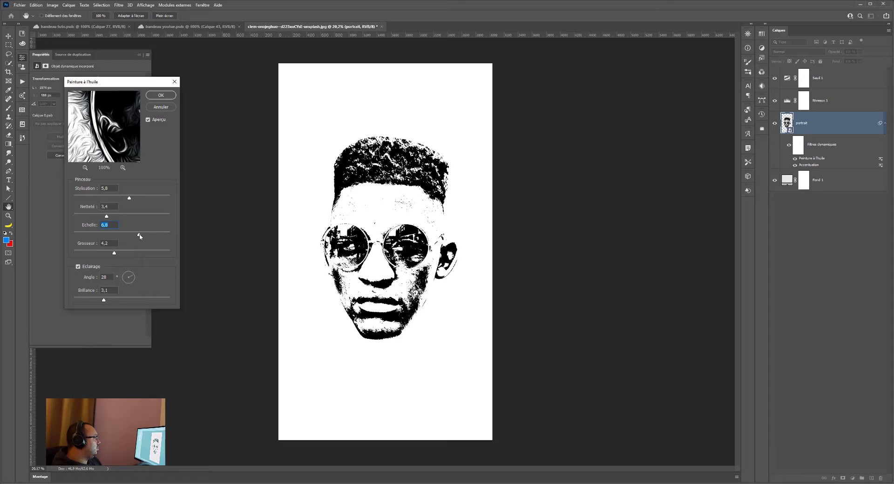
left_click(160, 95)
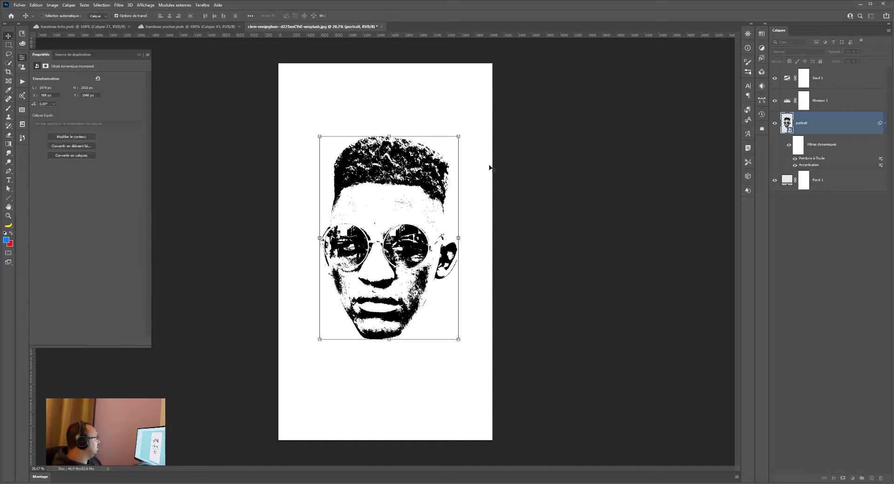
Step: Set the Levels adjustment's midtones to about 1.80 and its white input level to about 180
left_click(788, 102)
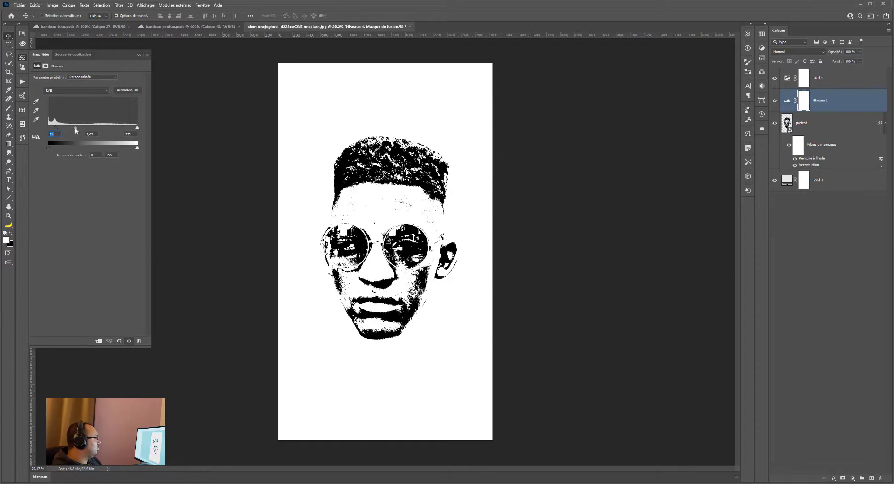
left_click_drag(76, 130, 79, 129)
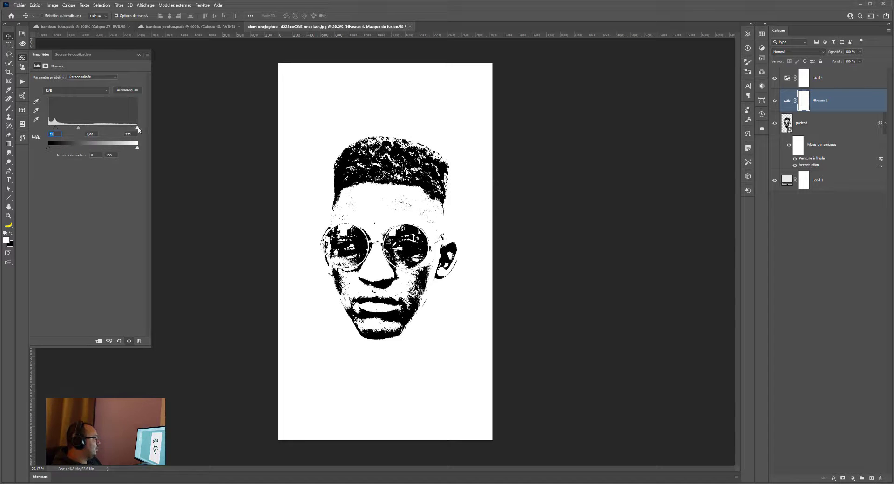
left_click_drag(138, 130, 110, 128)
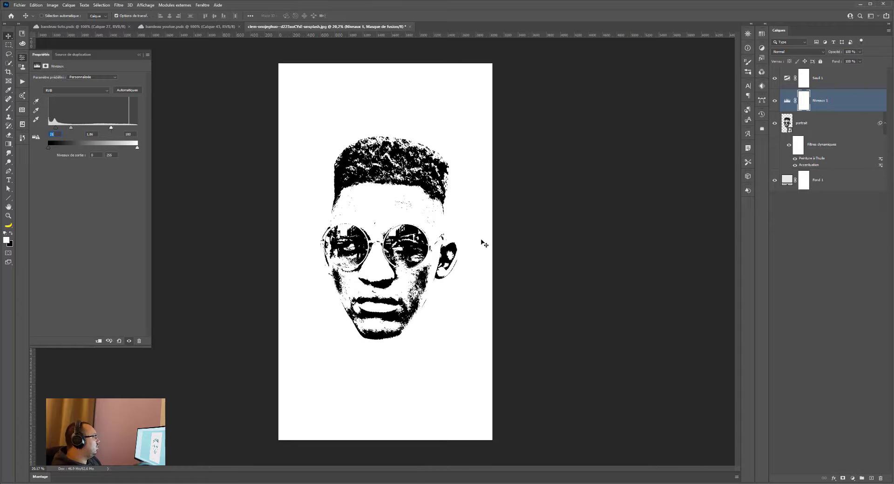
Step: Flip the portrait horizontally and tilt it about 4° clockwise
left_click(794, 124)
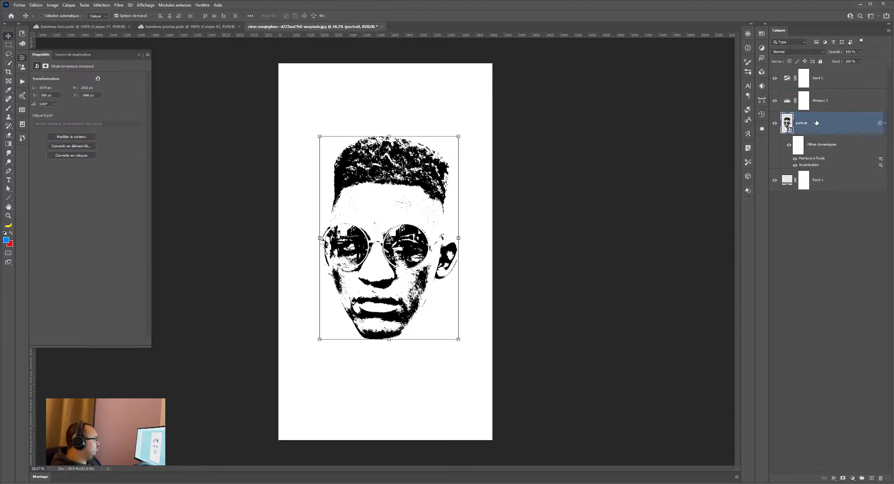
key("ctrl+t")
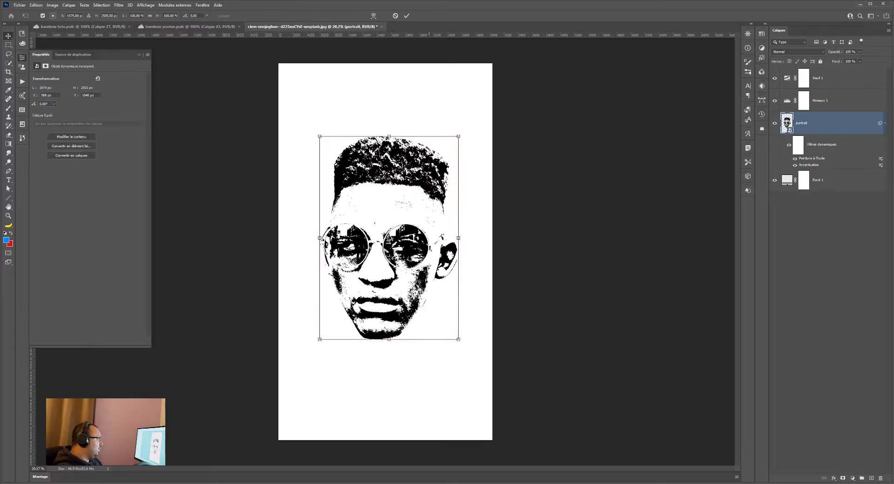
right_click(354, 226)
left_click(390, 352)
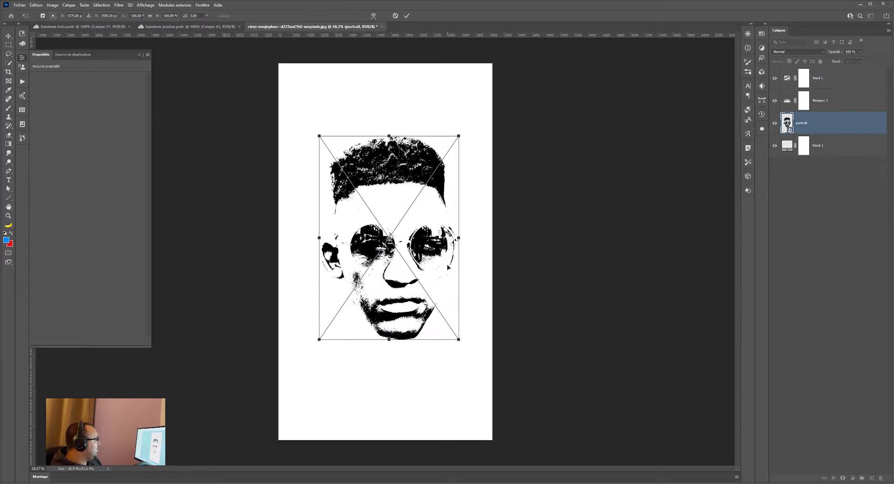
key("Return")
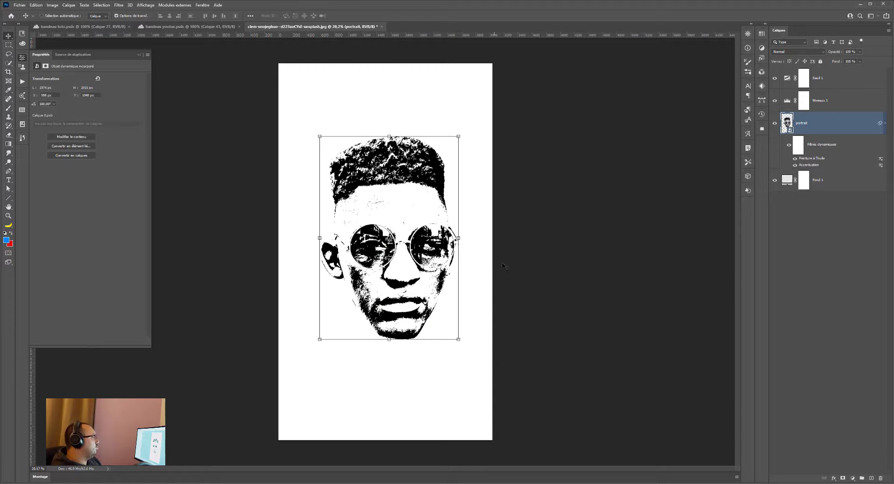
left_click_drag(461, 132, 470, 135)
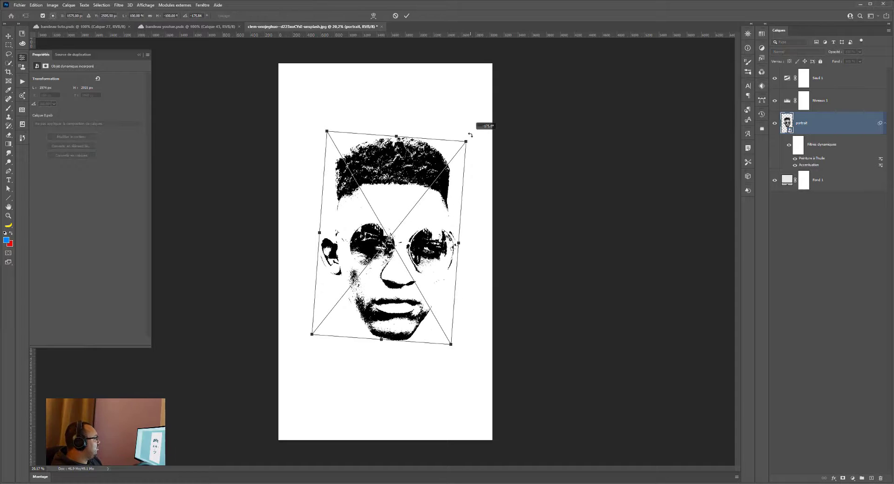
key("ctrl+z")
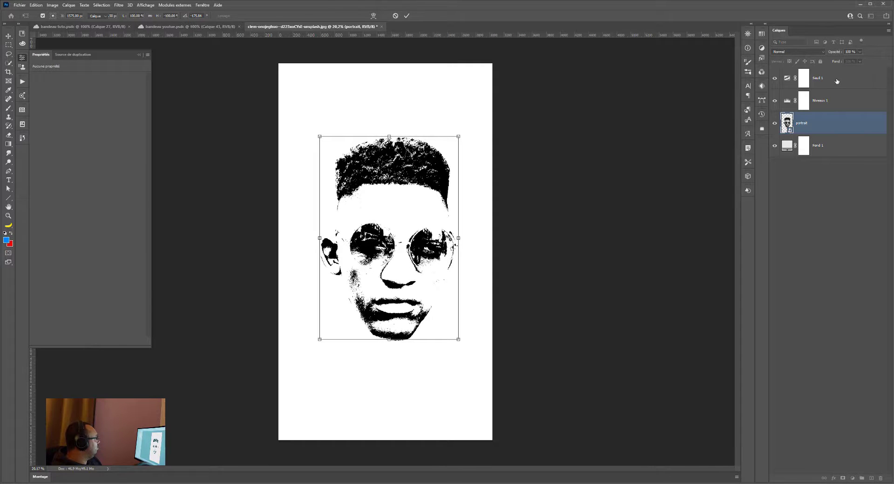
Step: Add an empty layer above the Threshold layer and select the black areas of the face with Color Range
left_click(837, 81)
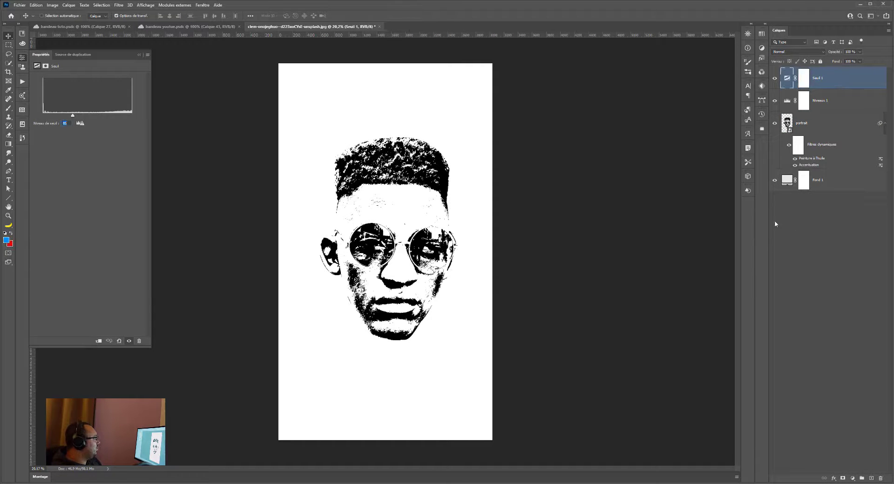
left_click(871, 479)
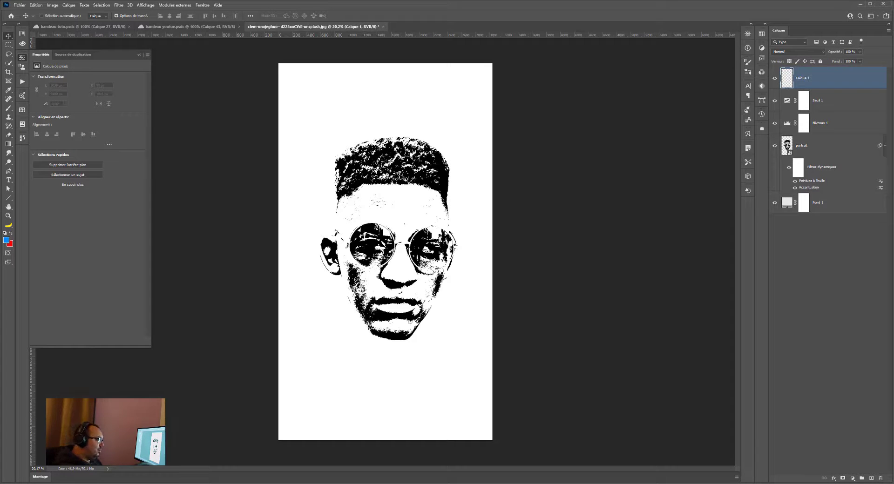
left_click(123, 6)
mouse_move(102, 7)
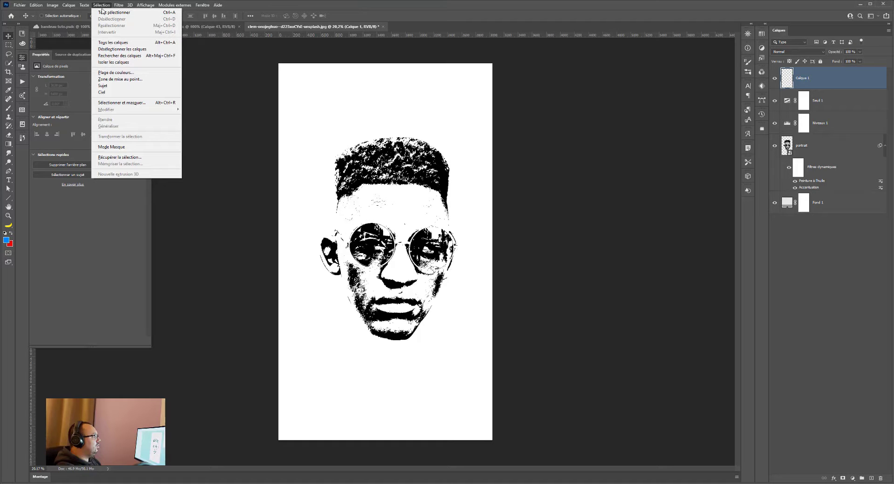
left_click(116, 72)
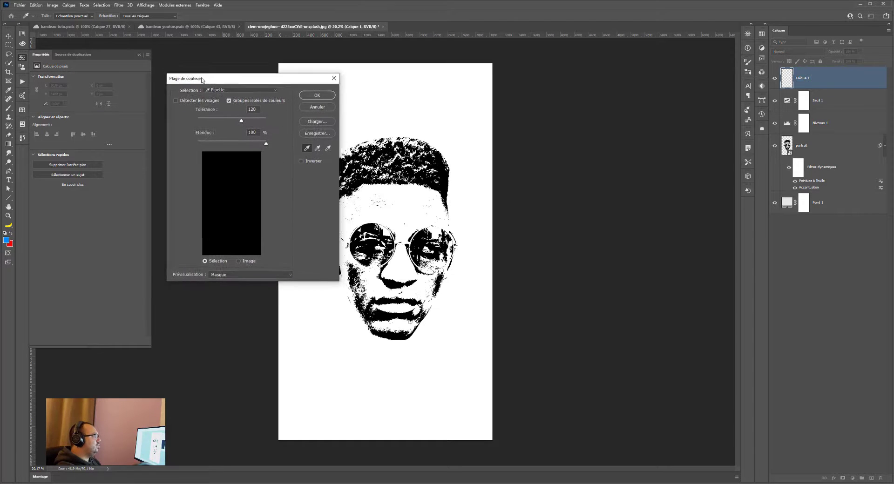
left_click(442, 177)
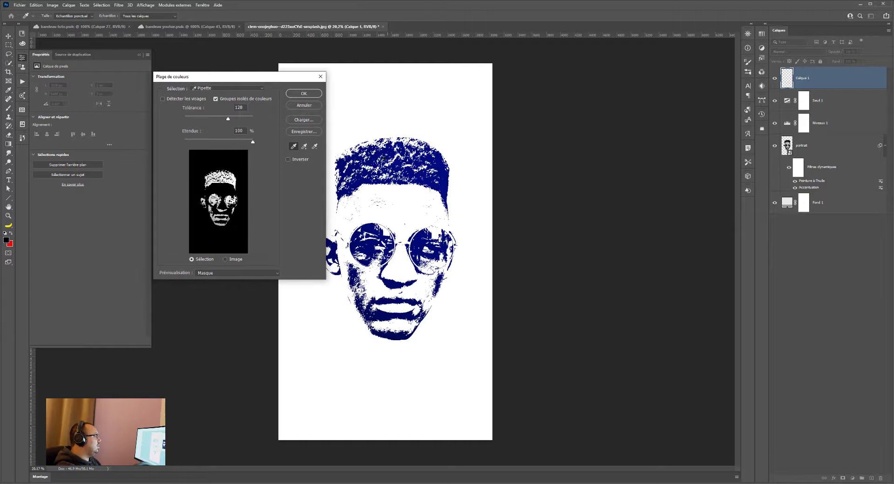
left_click(304, 94)
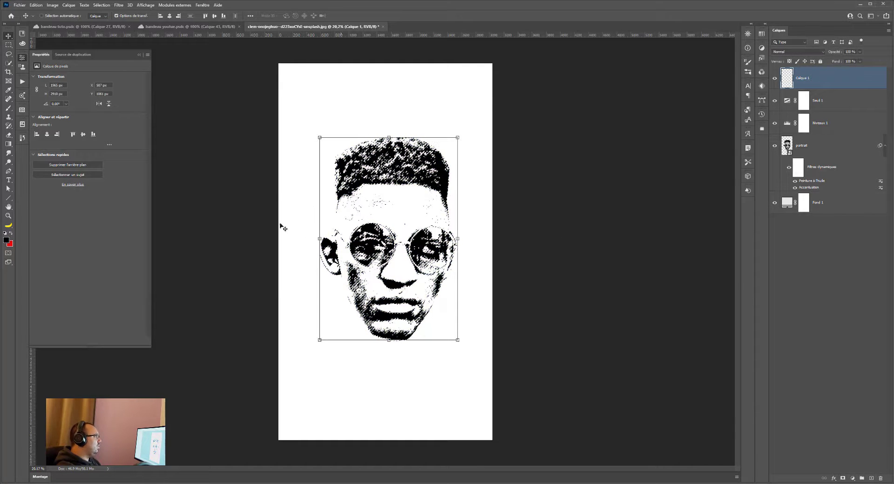
Step: Fill the selected areas on the new layer with black in Normal mode at 100% opacity
left_click(50, 5)
left_click(35, 5)
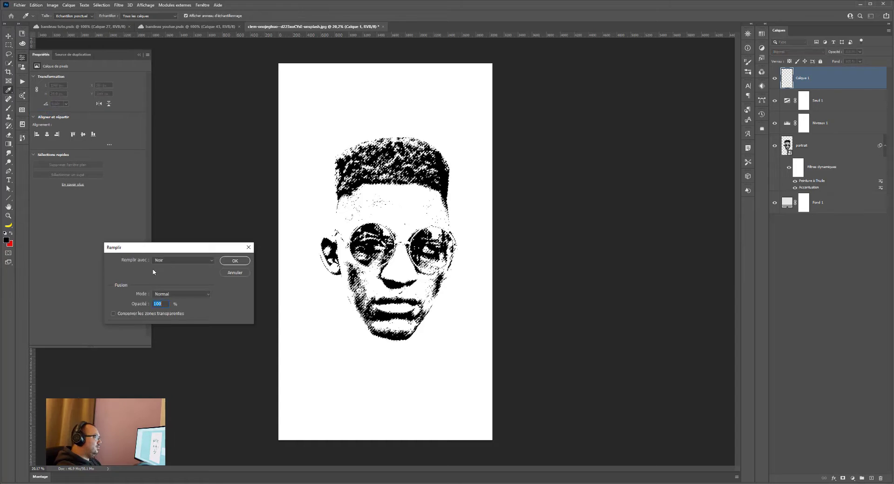
left_click(244, 264)
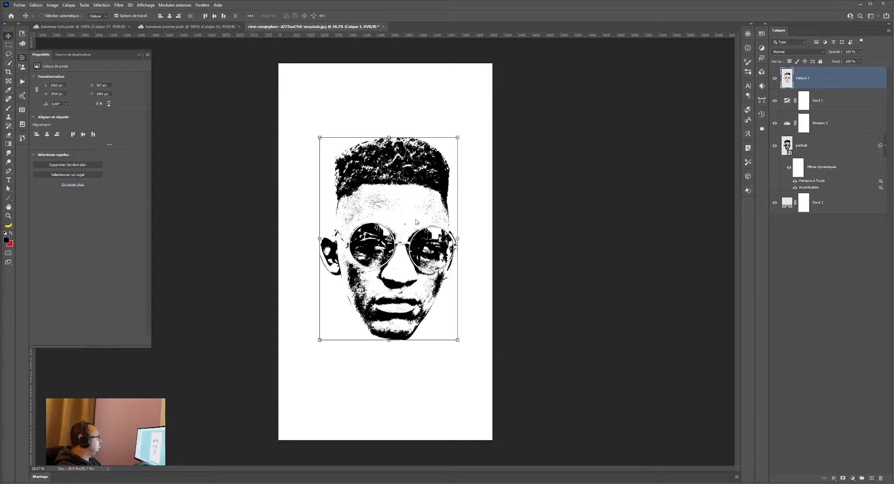
Step: Compare the portrait with the black-filled layer switched off and on, leaving it visible
left_click(774, 79)
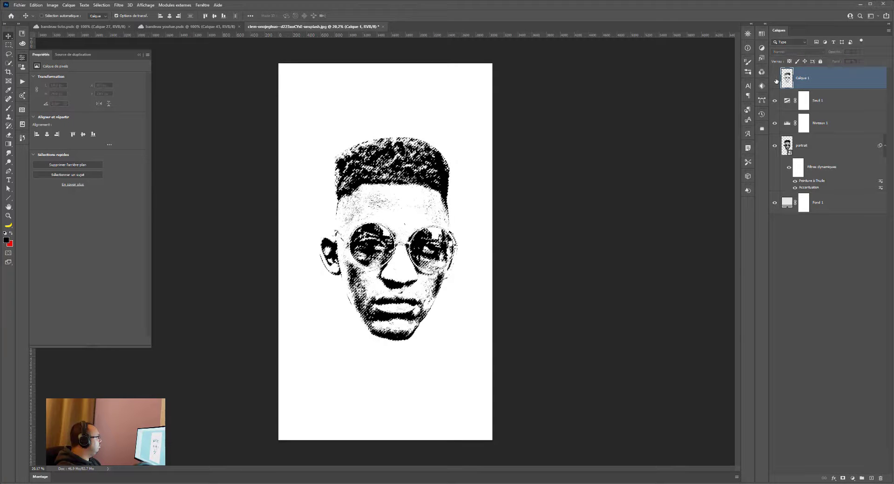
left_click(774, 78)
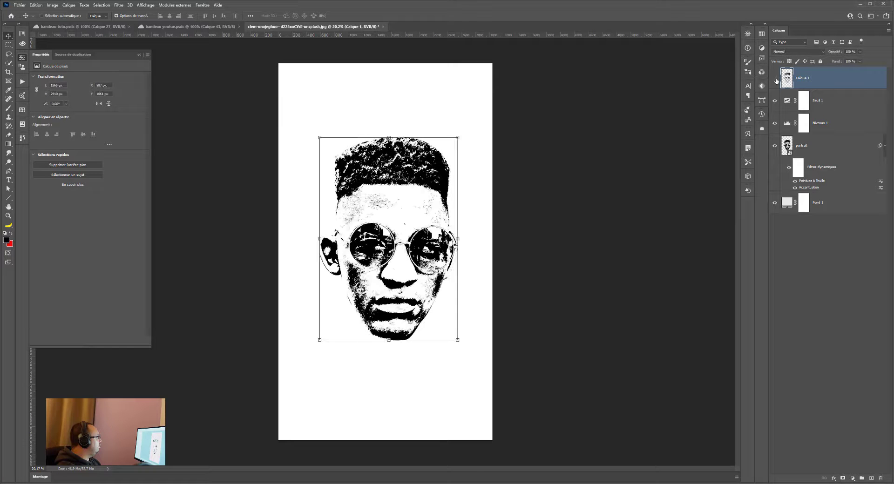
left_click(774, 78)
left_click(775, 78)
left_click(775, 78)
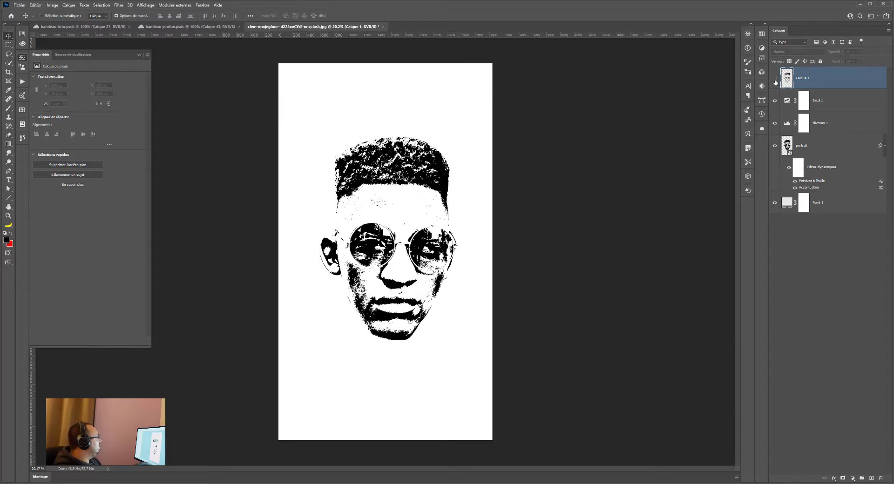
left_click(775, 78)
Step: View the black-filled layer over only the background with the Threshold, Levels and portrait layers hidden, restoring them all
left_click(775, 147)
left_click(775, 148)
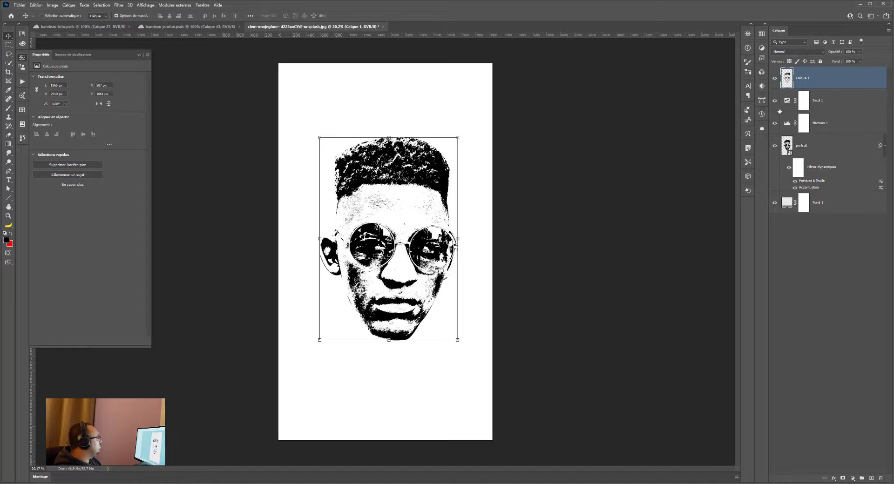
left_click_drag(775, 113, 775, 168)
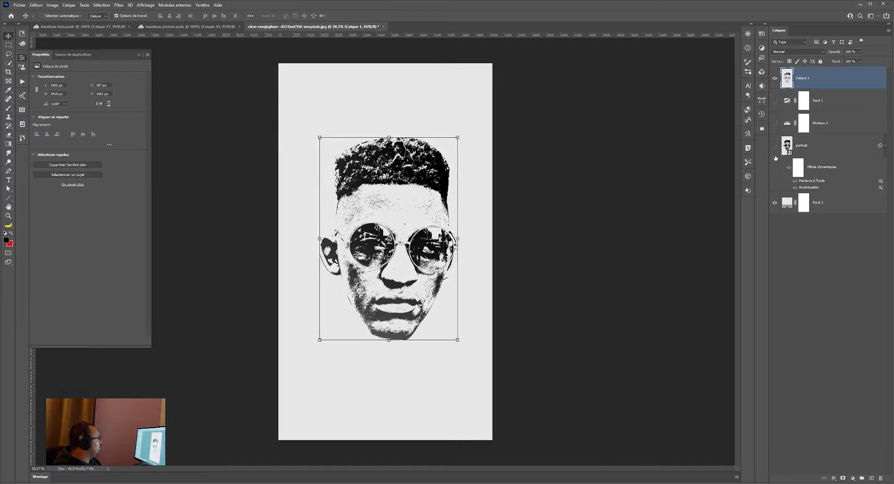
left_click(774, 101)
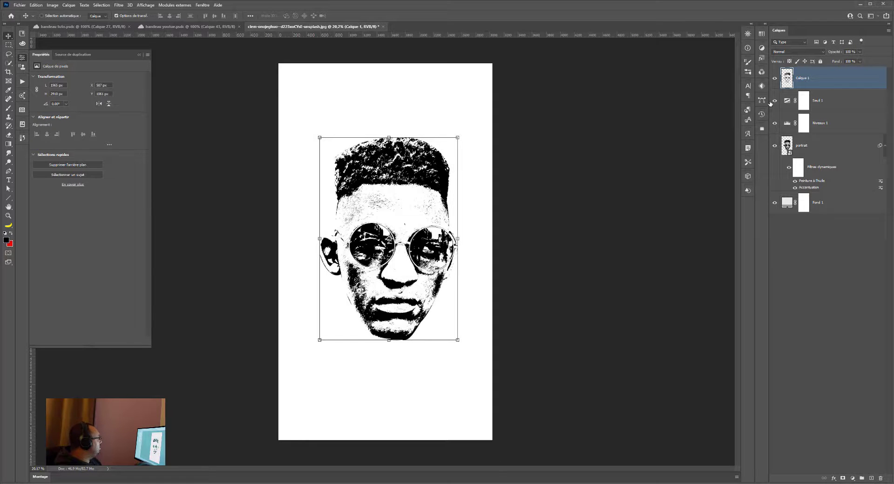
Step: Hide the Threshold, Levels and portrait layers, leaving only the black-filled layer and the background visible
left_click_drag(771, 103, 773, 129)
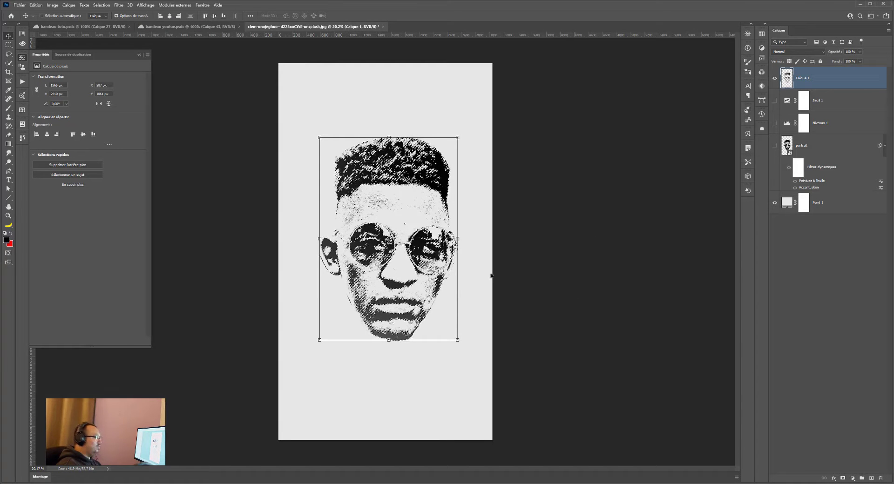
right_click(376, 275)
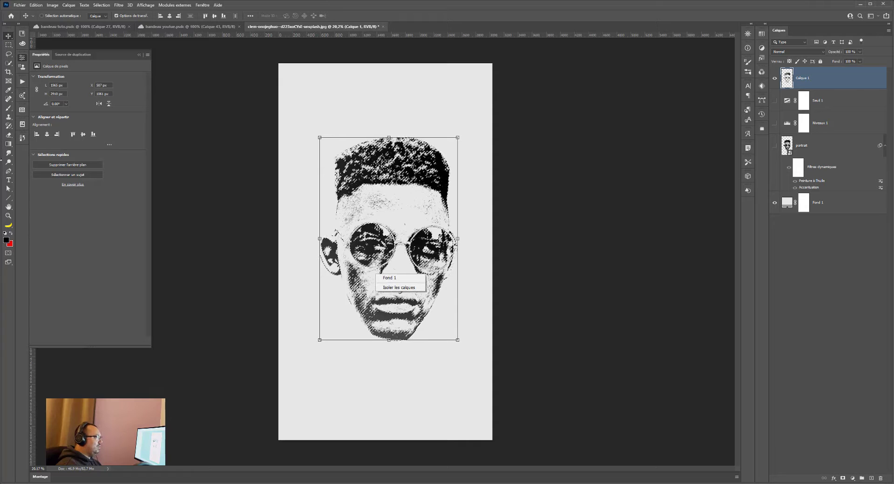
left_click(8, 170)
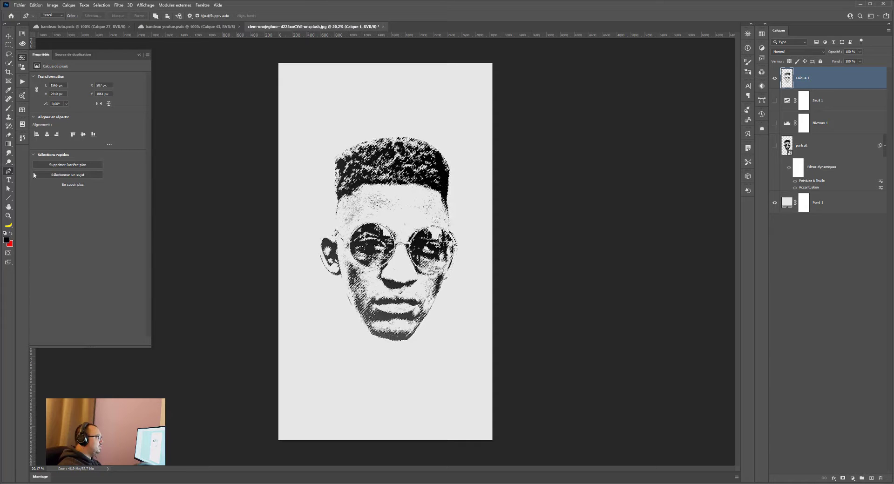
right_click(396, 223)
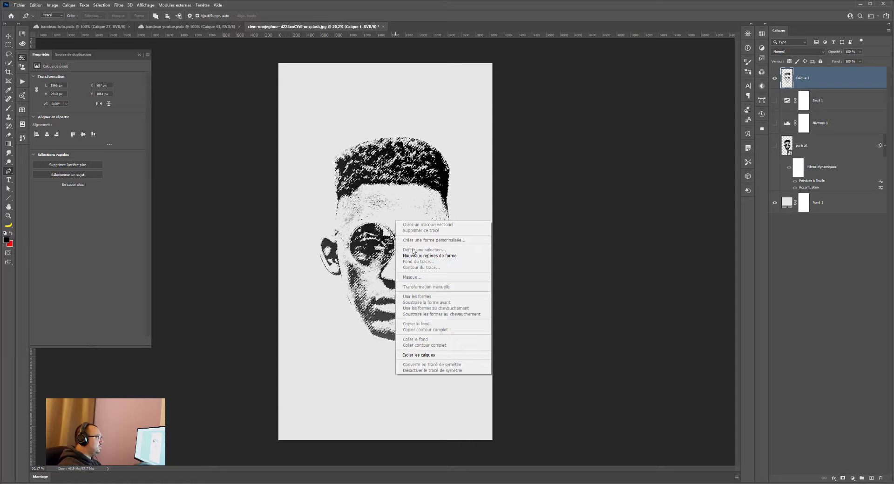
key("Escape")
Step: Try to convert the face selection into a work path with a tolerance of 1.0 pixel on the black-filled layer
key("m")
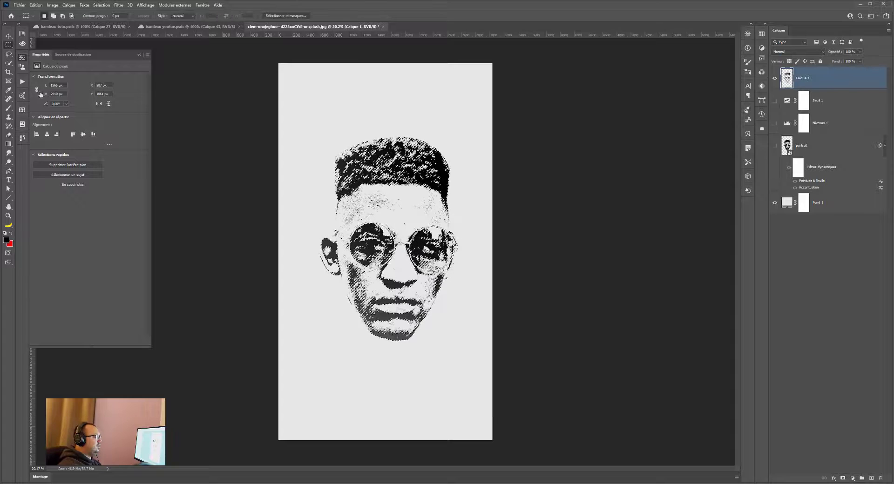
right_click(404, 221)
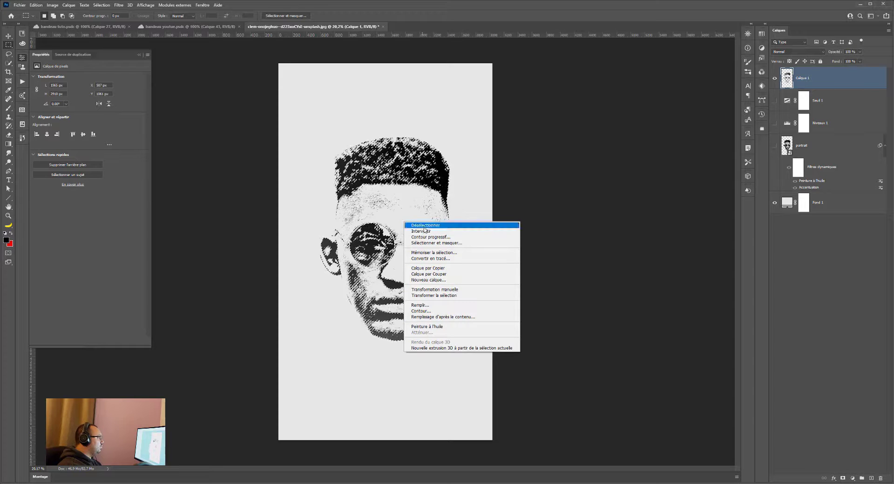
left_click(418, 259)
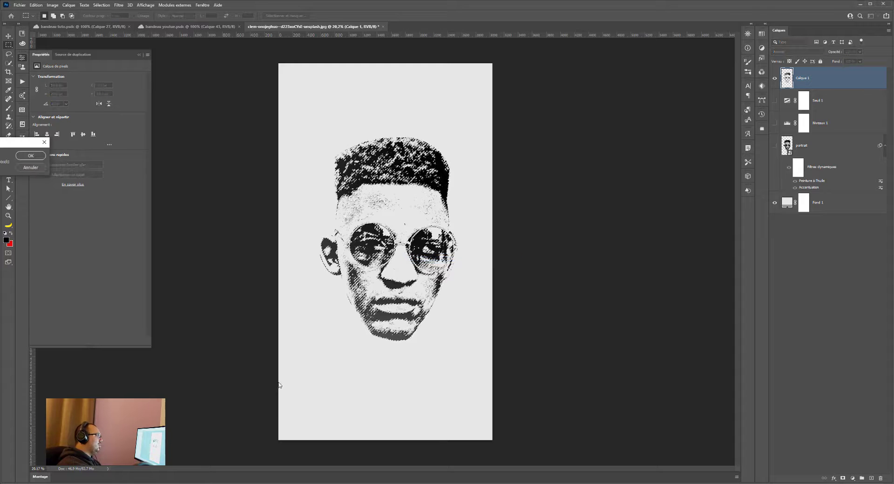
left_click_drag(0, 143, 218, 147)
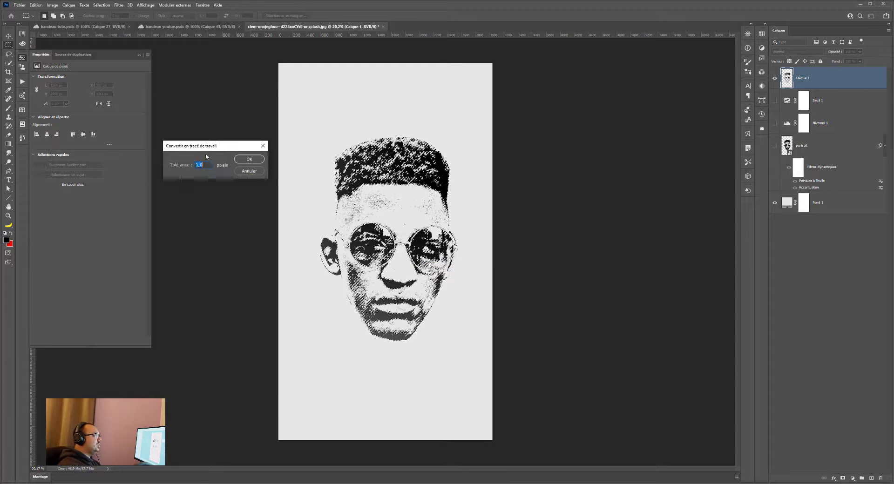
left_click(245, 158)
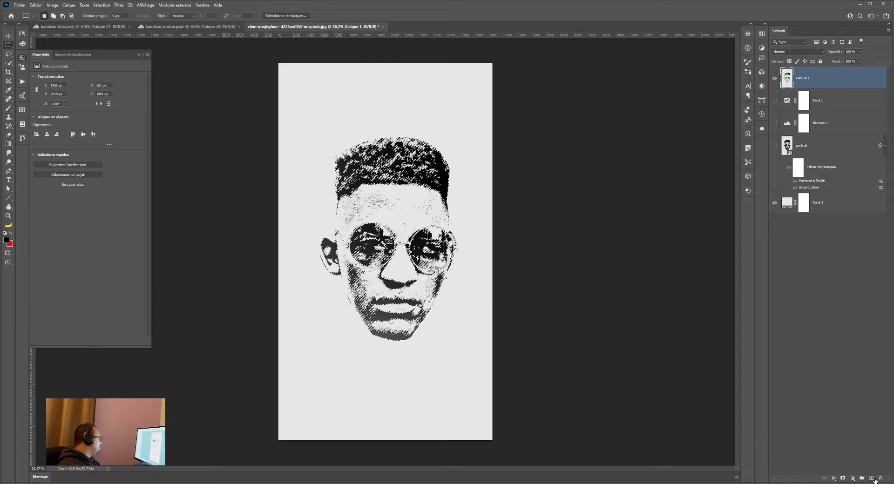
Step: Add an empty layer above the black-filled layer and convert the face selection into a work path
key("ctrl+shift+alt+n")
right_click(400, 250)
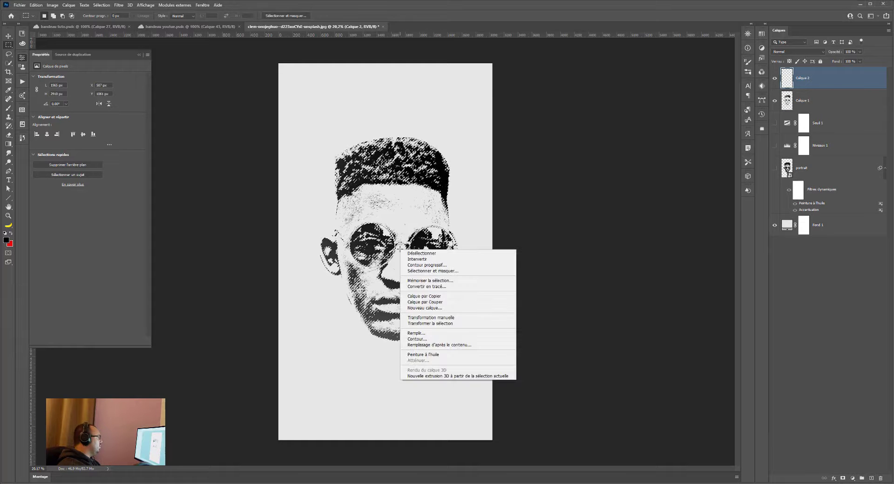
left_click(421, 287)
key("Return")
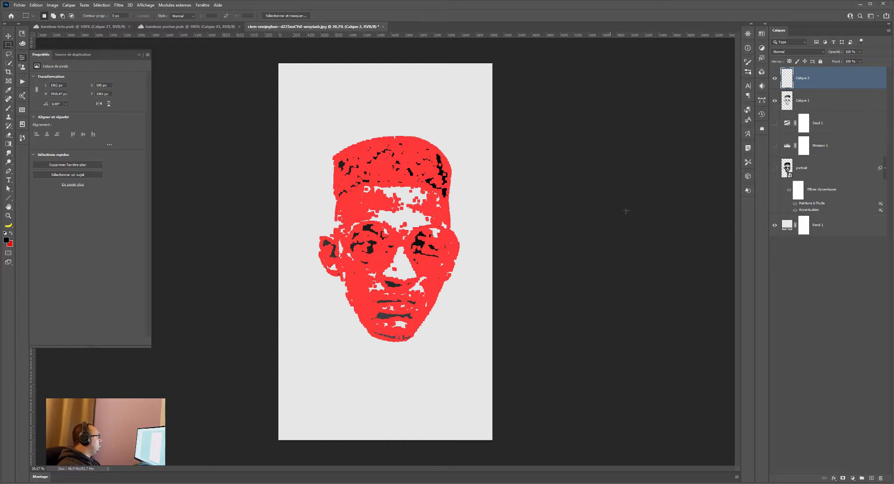
Step: Hide the black-filled layer and inspect the face's work path on its own at closer range
left_click(775, 100)
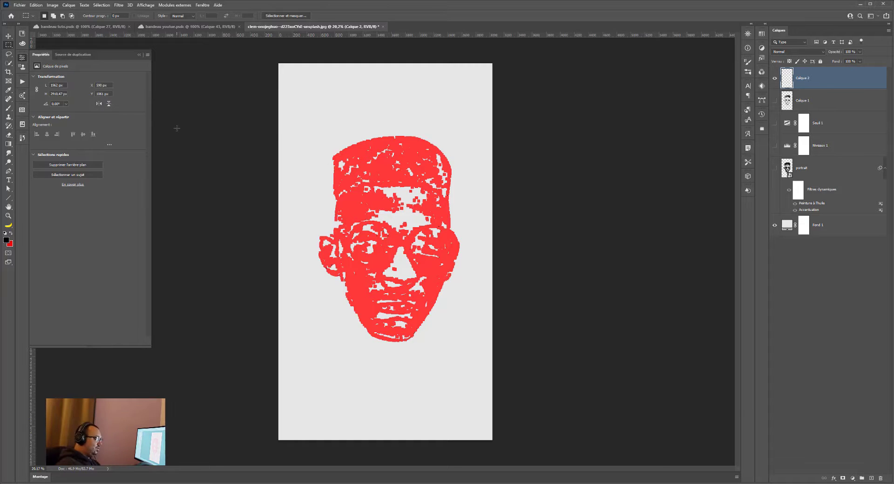
key("ctrl+z")
key("ctrl+shift+z")
key("ctrl+z")
key("ctrl+shift+z")
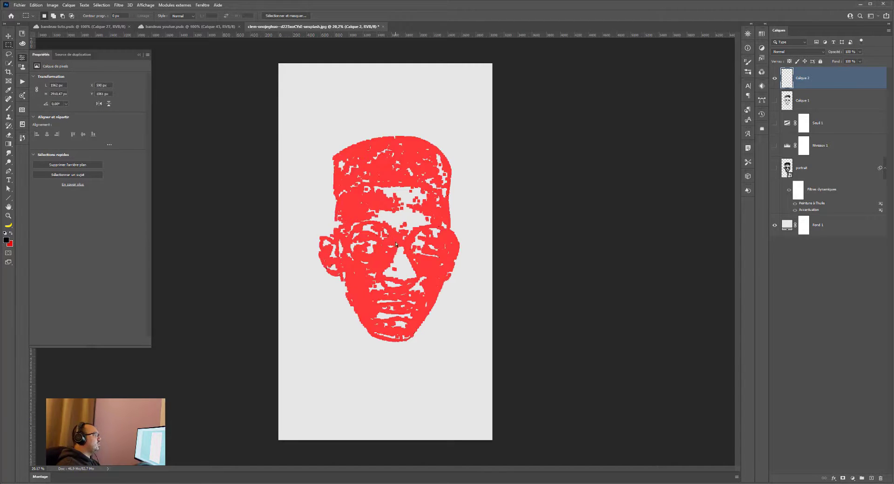
scroll(405, 254, "up", 8)
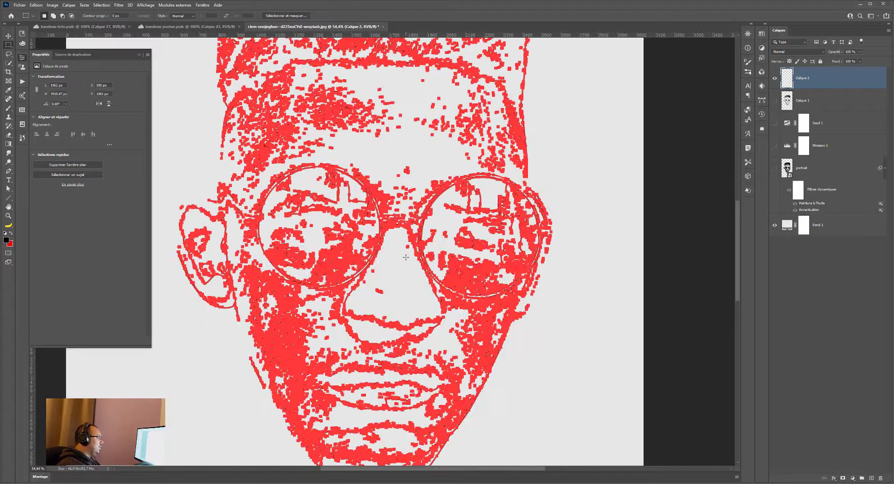
scroll(314, 232, "down", 3)
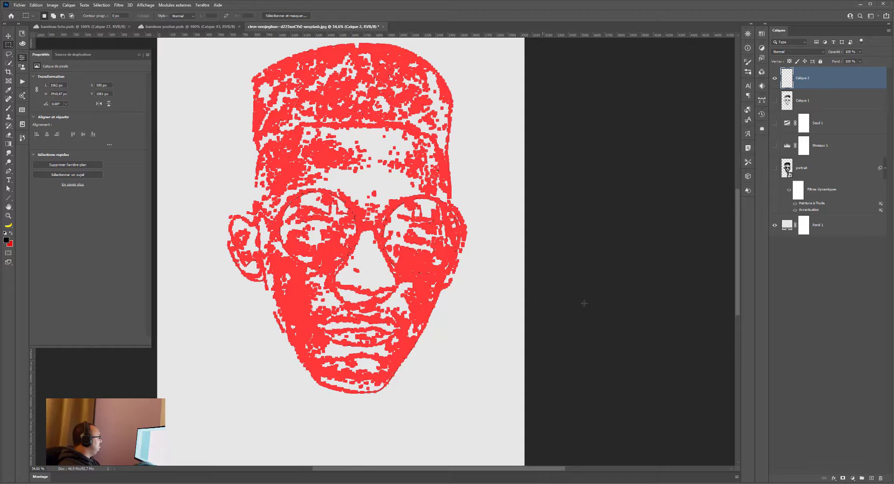
Step: Fill the face's work path with a black (#000000) solid-colour fill layer
left_click(852, 478)
left_click(833, 360)
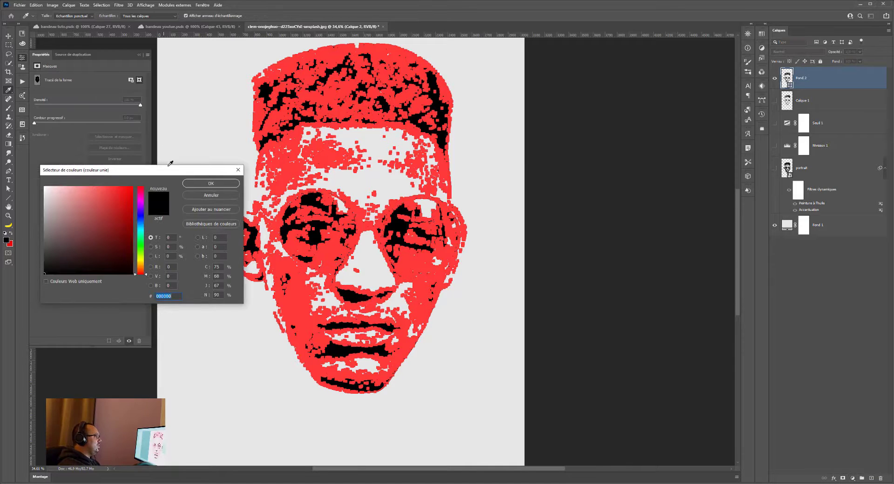
left_click(194, 187)
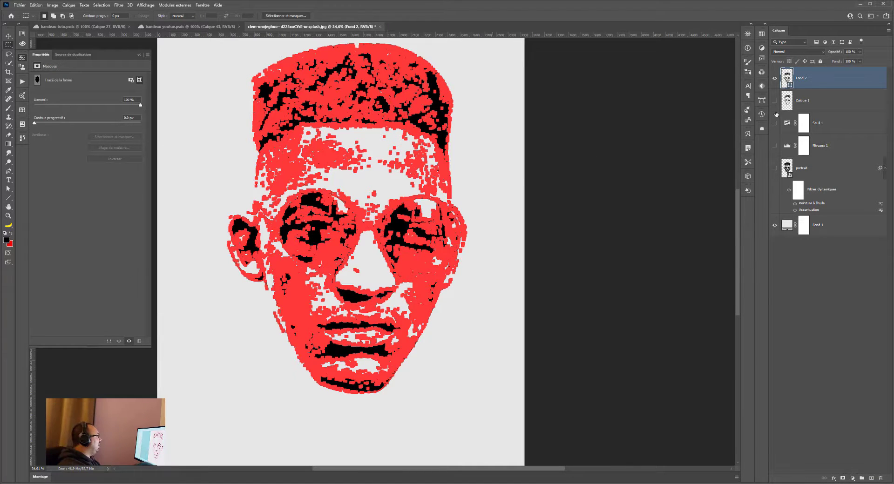
Step: Examine the vector fill layer against the hidden black-filled layer by alternately selecting each, ending on the vector fill layer
left_click(807, 100)
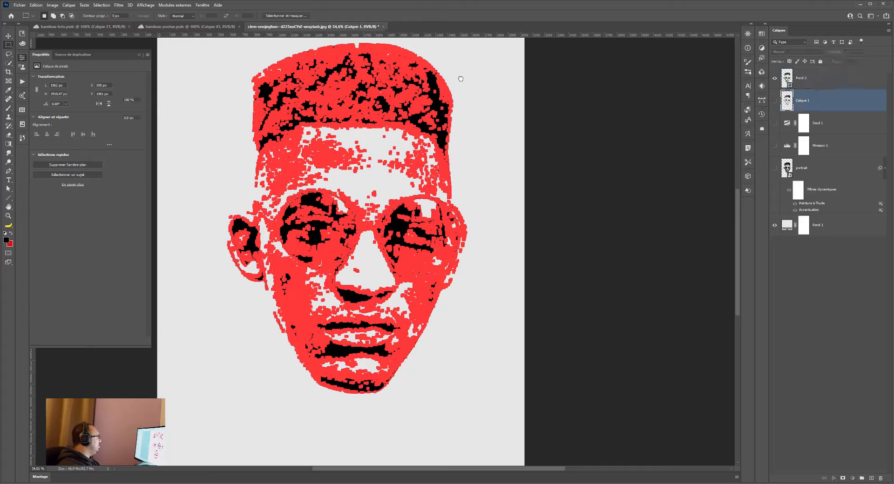
left_click(789, 81)
scroll(257, 135, "down", 5)
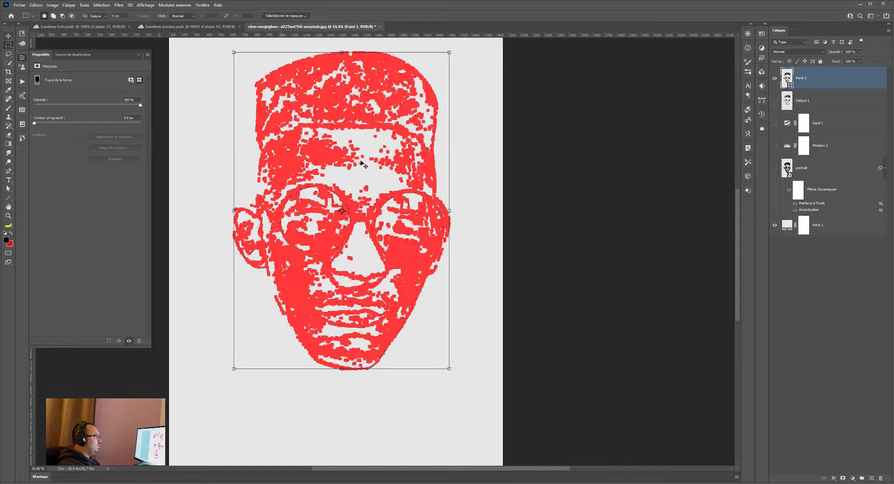
key("v")
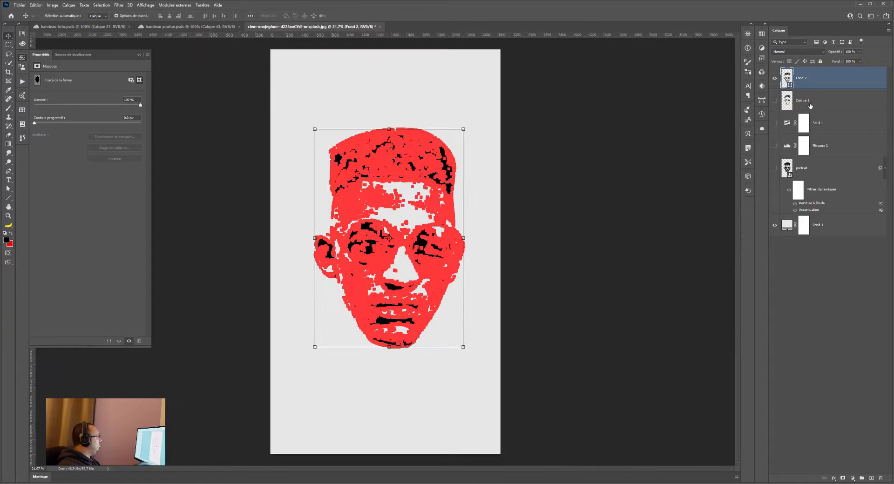
left_click(809, 105)
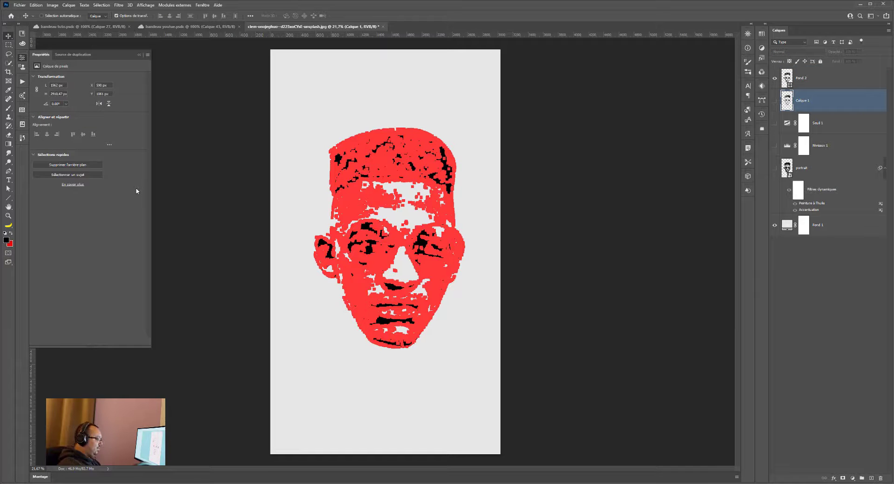
left_click(808, 82)
Step: Try a red colour on the vector portrait's fill layer and undo the change
double_click(787, 78)
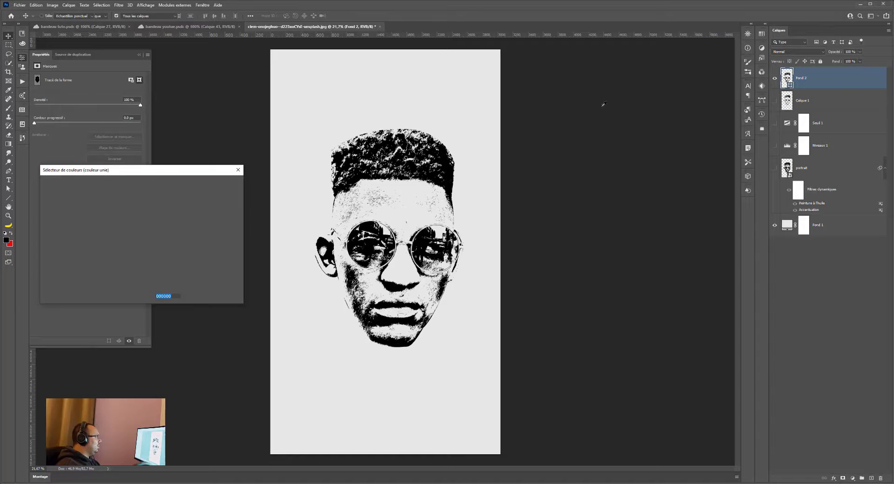
left_click(104, 204)
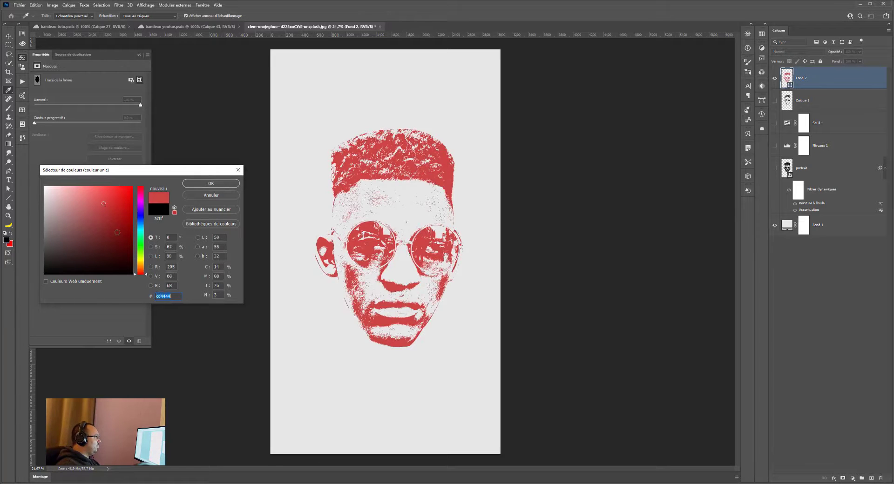
mouse_move(104, 204)
left_mouse_down()
mouse_move(104, 257)
mouse_move(70, 204)
mouse_move(111, 207)
left_mouse_up()
left_click(211, 183)
key("ctrl+z")
Step: Examine the vector portrait's shapes and anchor points up close with the path selection and Move tools
scroll(370, 233, "up", 7)
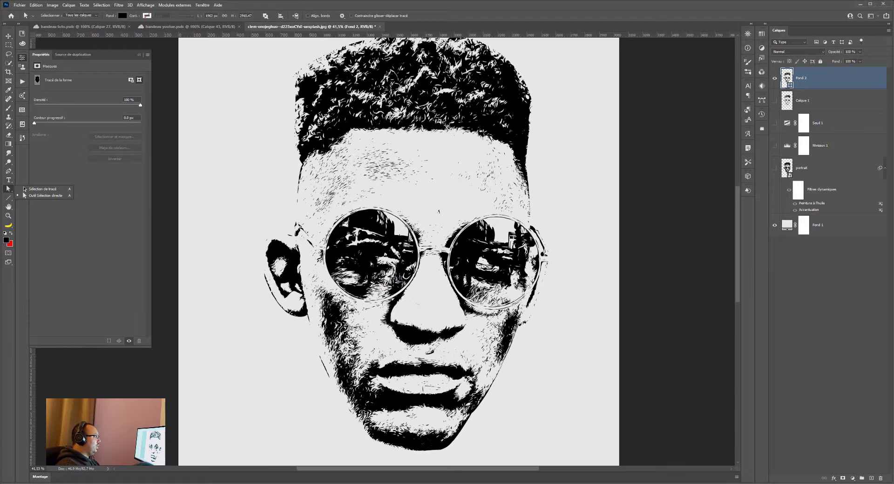
left_click(9, 189)
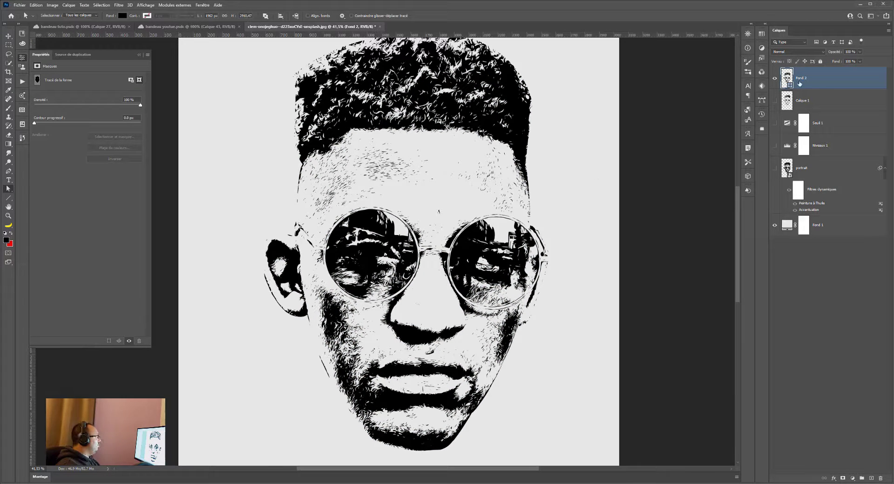
scroll(484, 182, "down", 4)
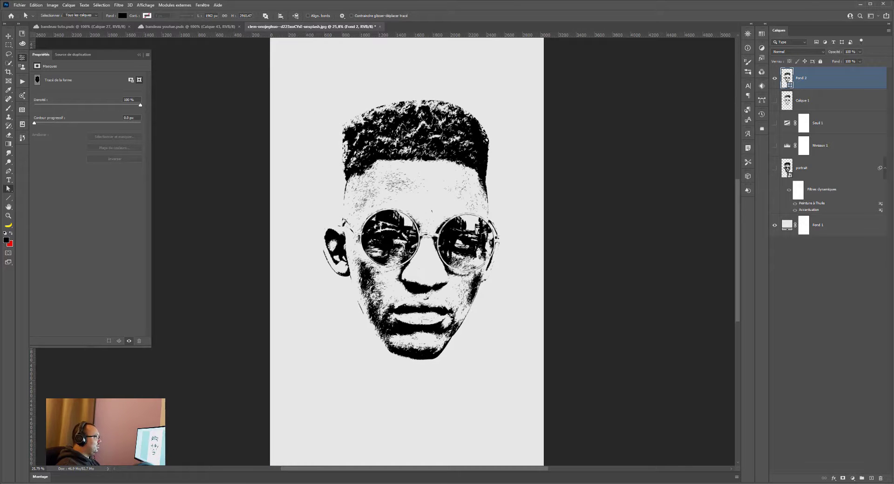
left_click(8, 37)
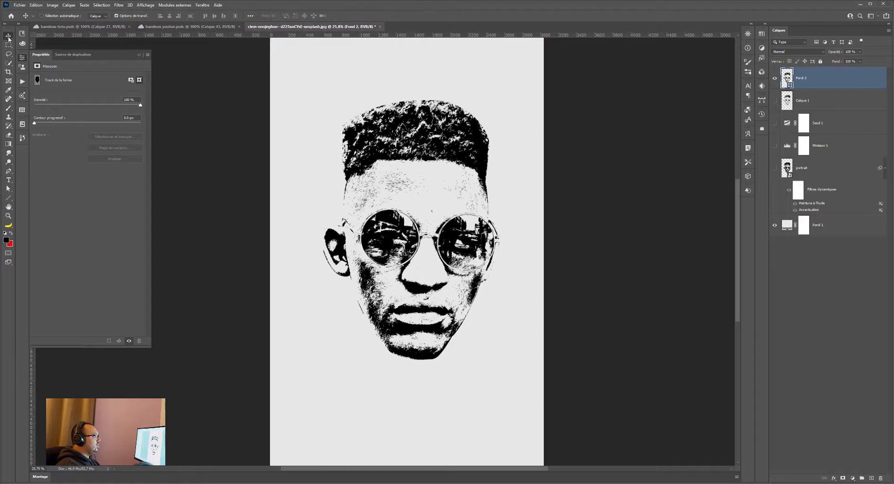
mouse_move(388, 196)
left_mouse_down()
mouse_move(432, 158)
mouse_move(389, 205)
left_mouse_up()
scroll(396, 247, "up", 5)
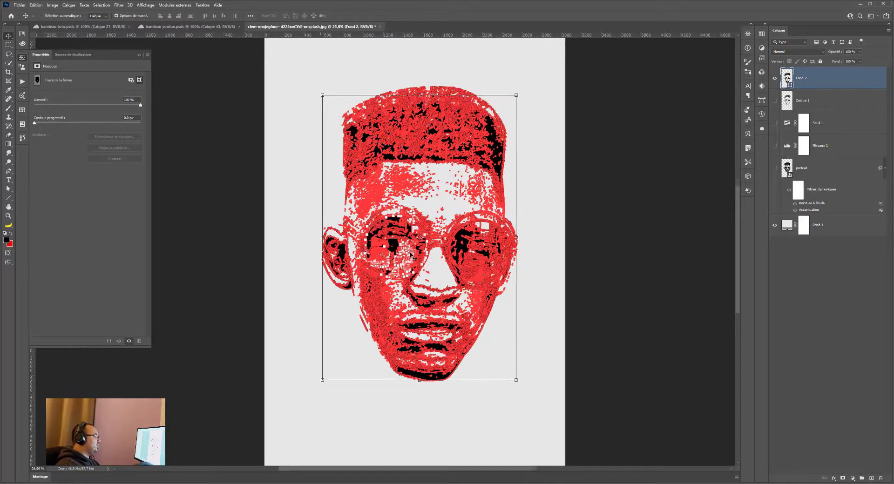
scroll(414, 258, "down", 4)
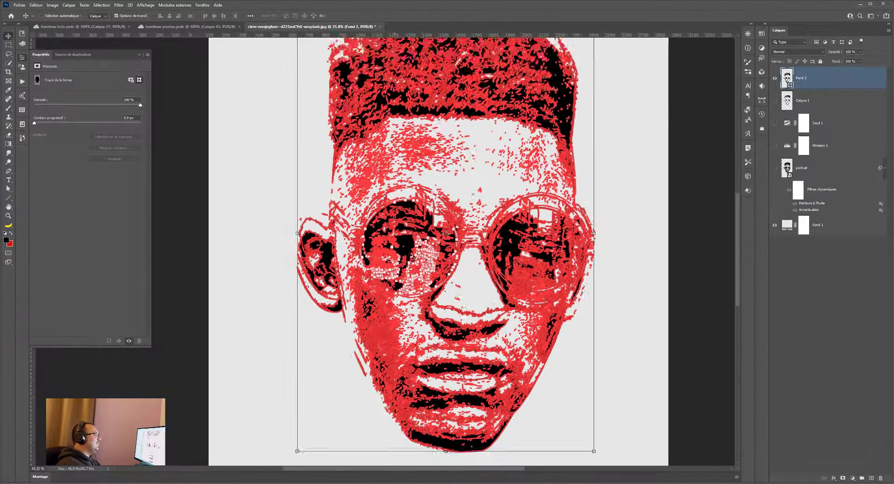
Step: Hide the path outlines on the face so that only its solid black shapes show
left_click(8, 45)
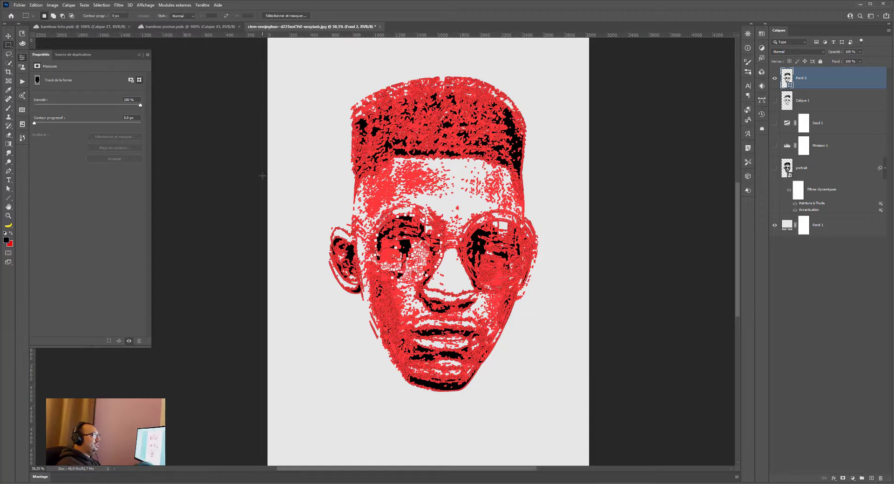
left_click(7, 37)
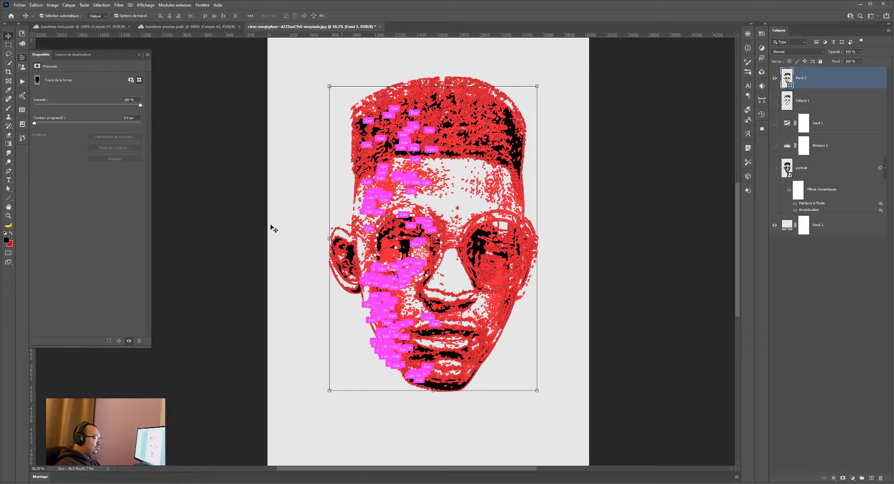
key("h")
scroll(287, 224, "down", 2)
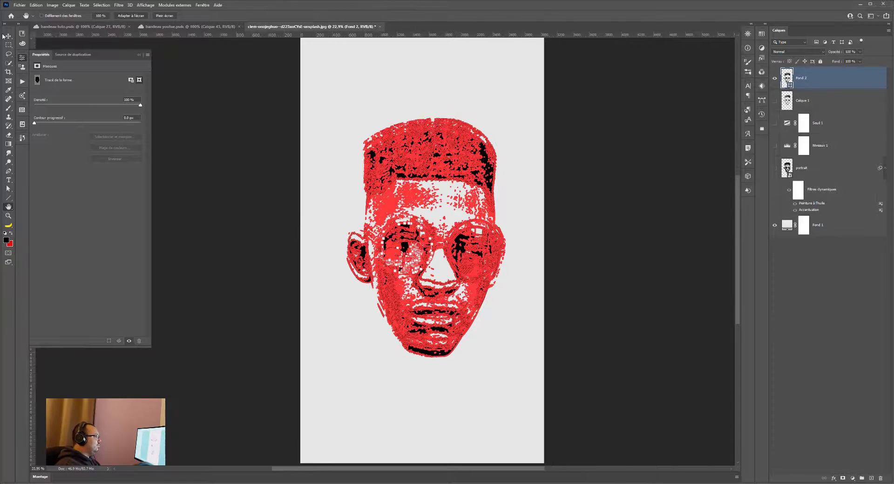
left_click(6, 36)
key("backslash")
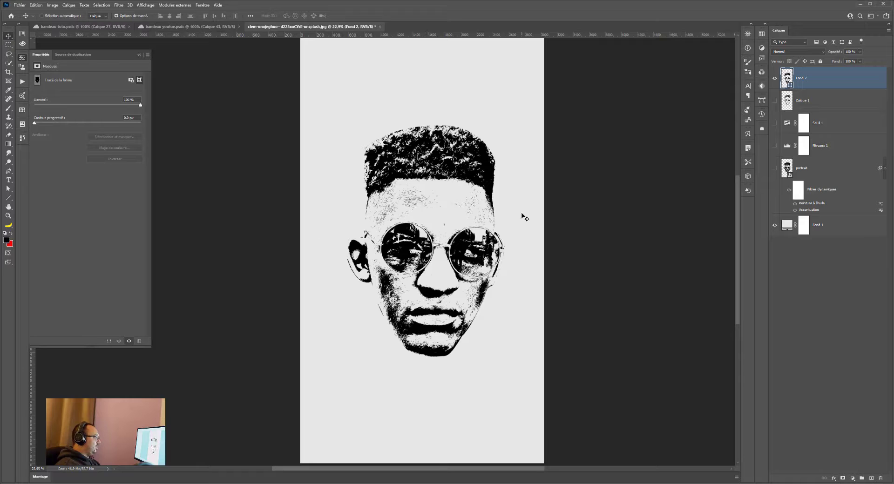
Step: Preview dark red and green shades on the vector portrait's fill, choosing dark green with R 14, G 89, B 17
double_click(785, 78)
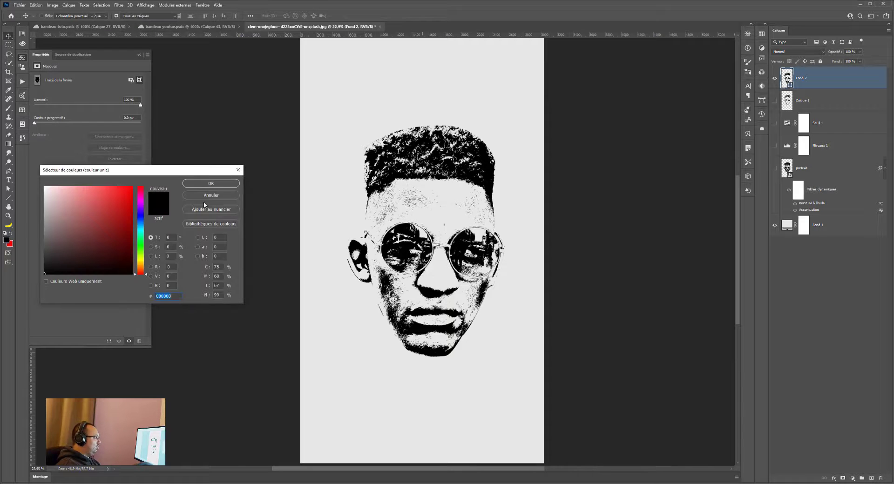
left_click(110, 207)
left_click(113, 245)
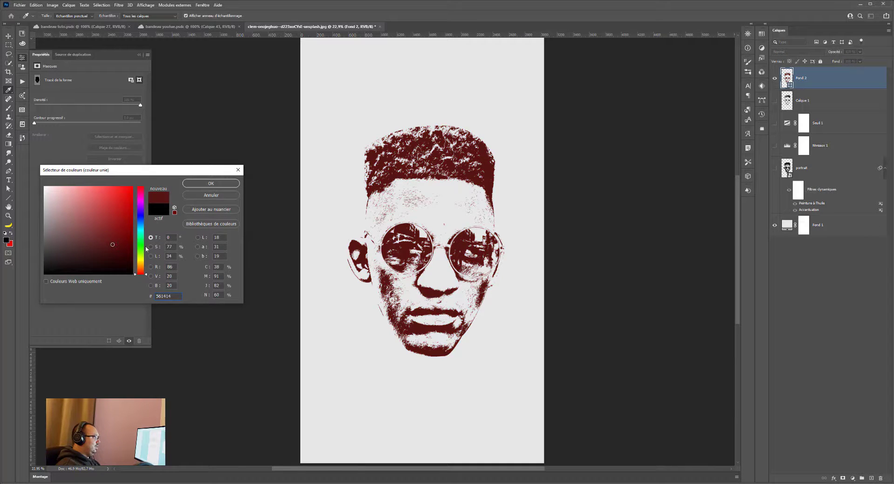
left_click(139, 244)
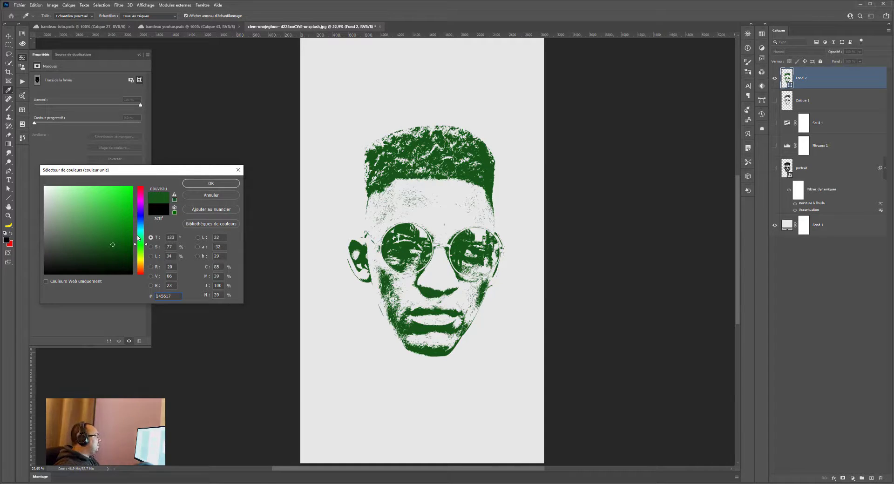
left_click(99, 213)
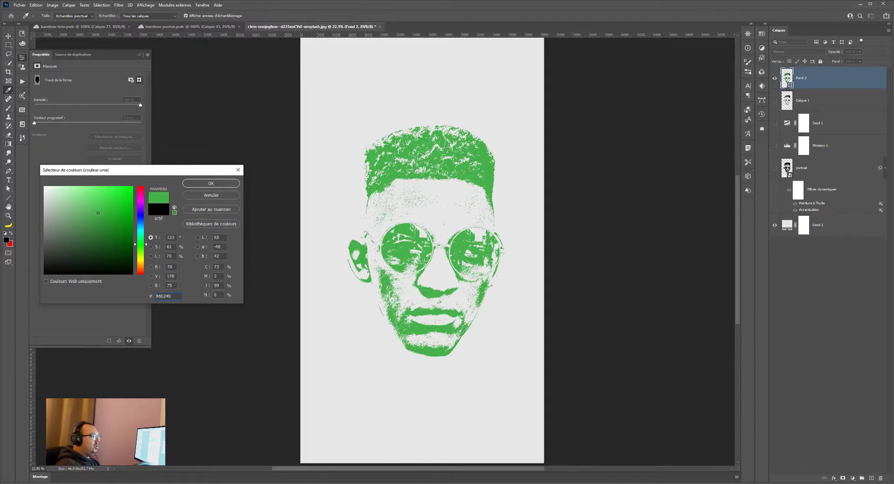
left_click_drag(115, 236, 119, 243)
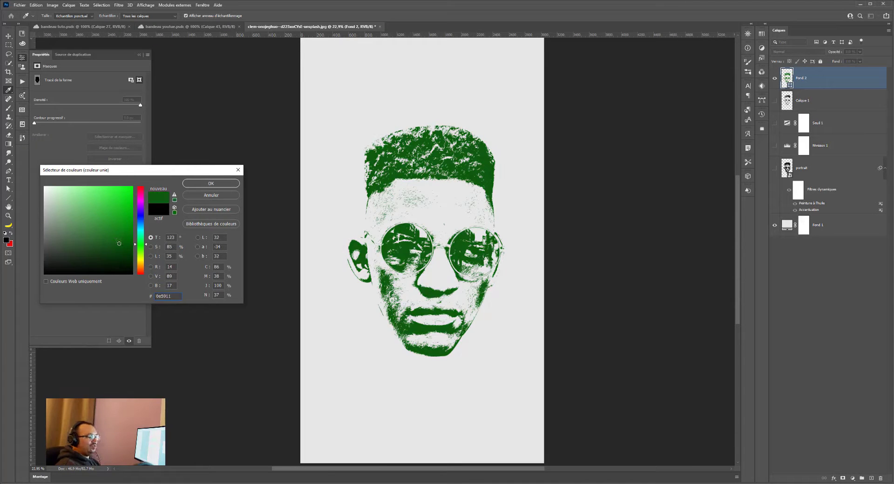